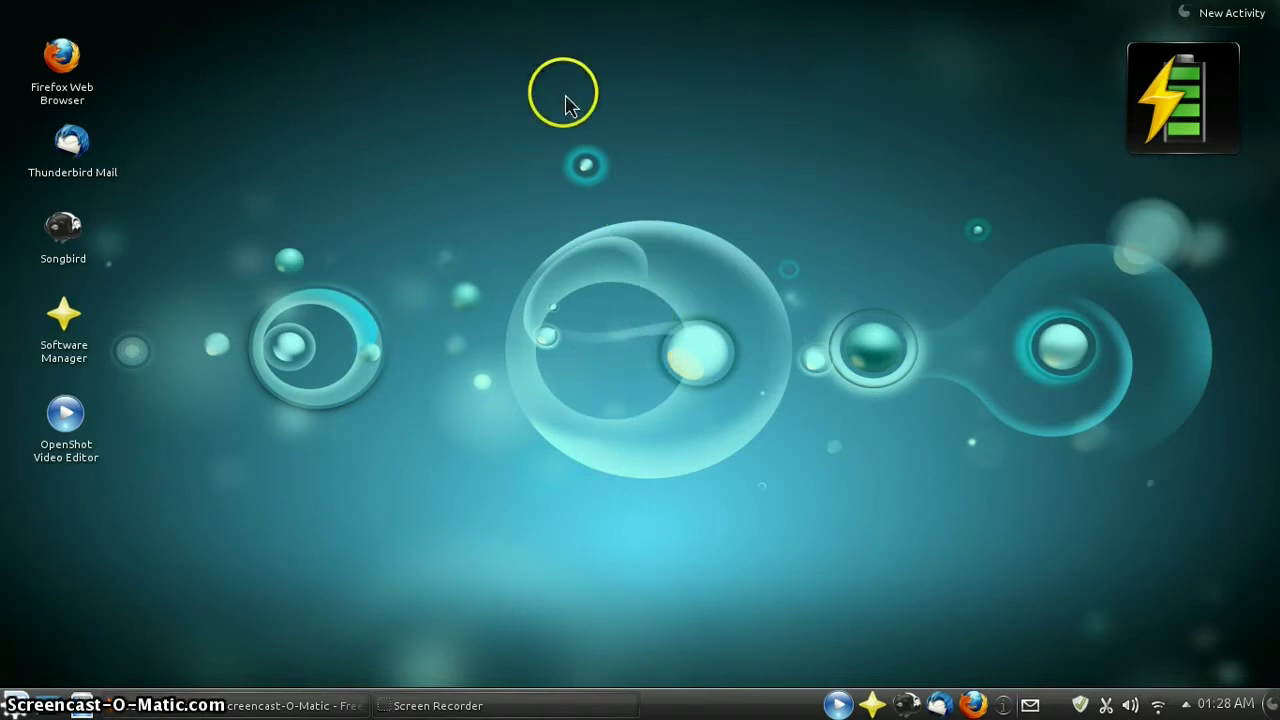
- Change the desktop wallpaper type to Globe in Desktop Settings and apply it
right_click(670, 352)
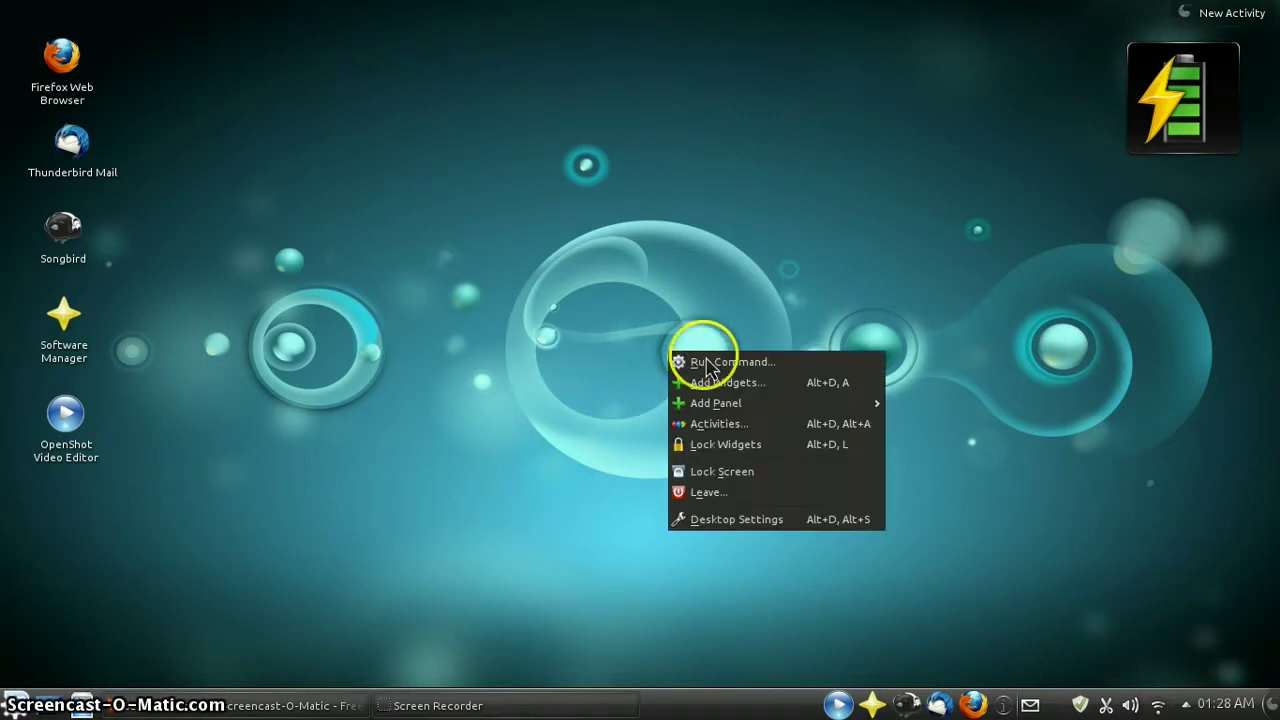
click(770, 526)
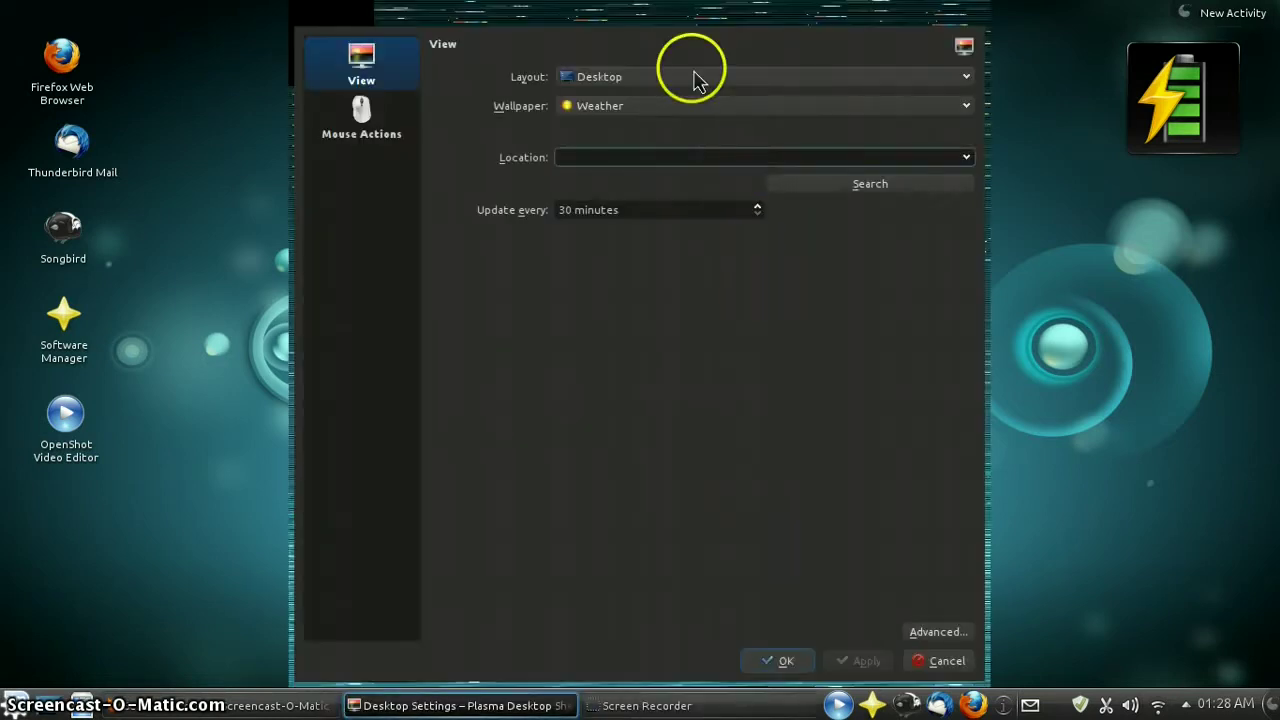
click(691, 105)
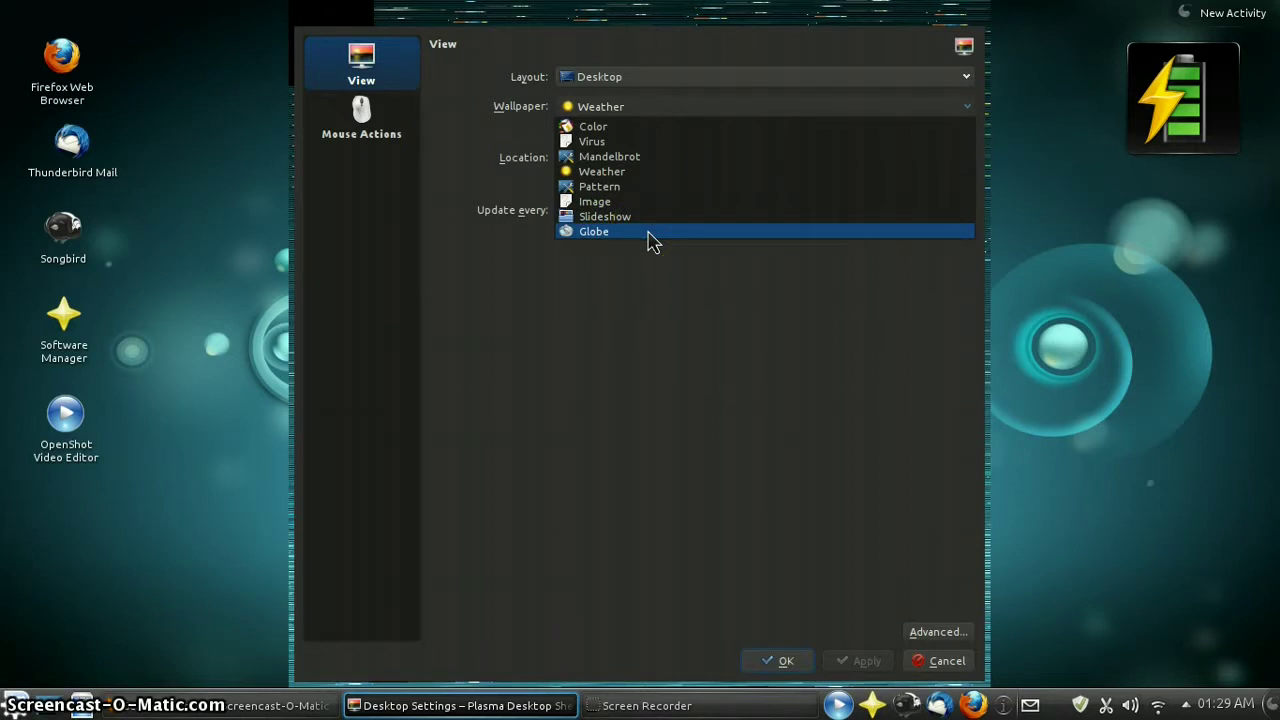
click(680, 232)
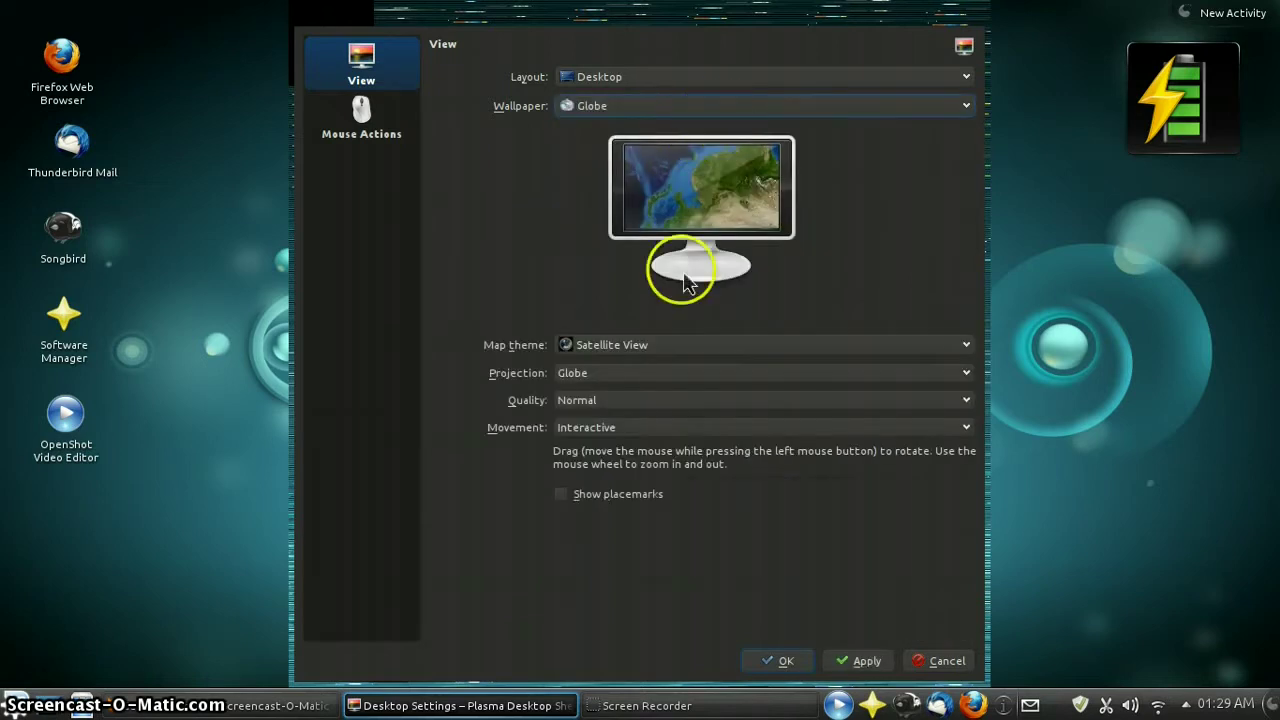
click(858, 661)
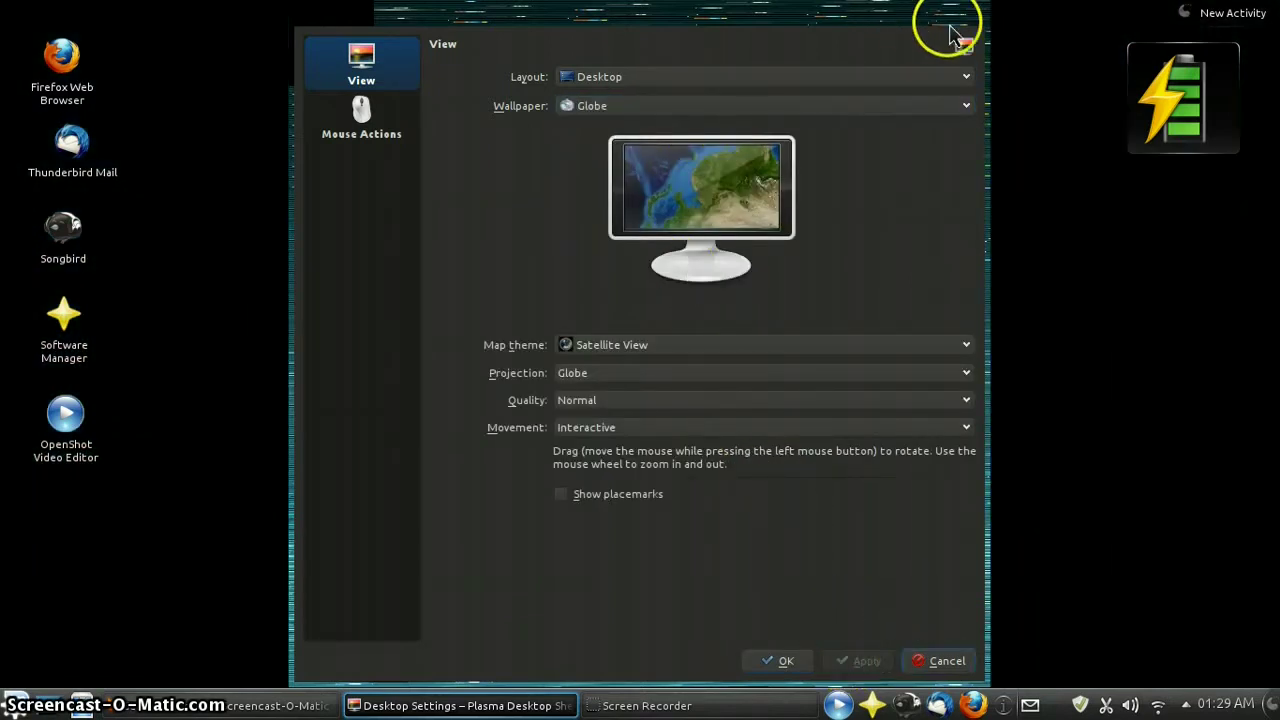
- Rotate the Globe wallpaper so it faces the Americas
click(950, 25)
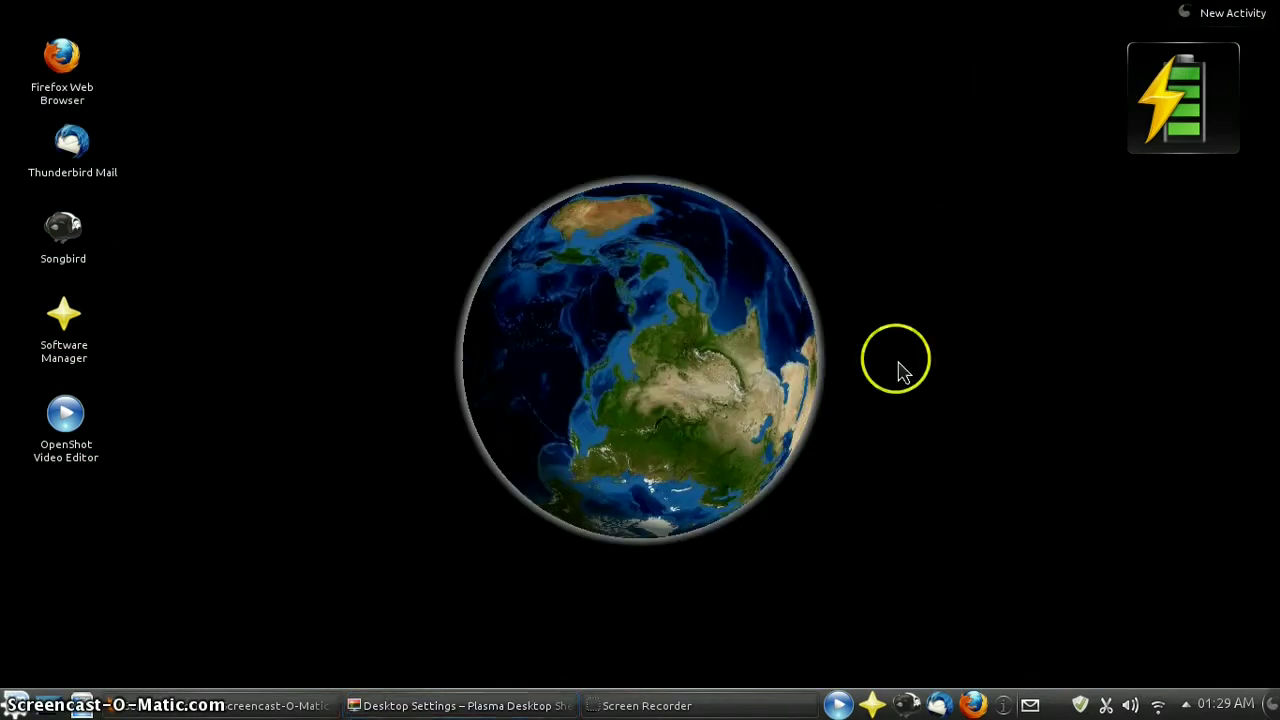
drag(640, 228, 643, 671)
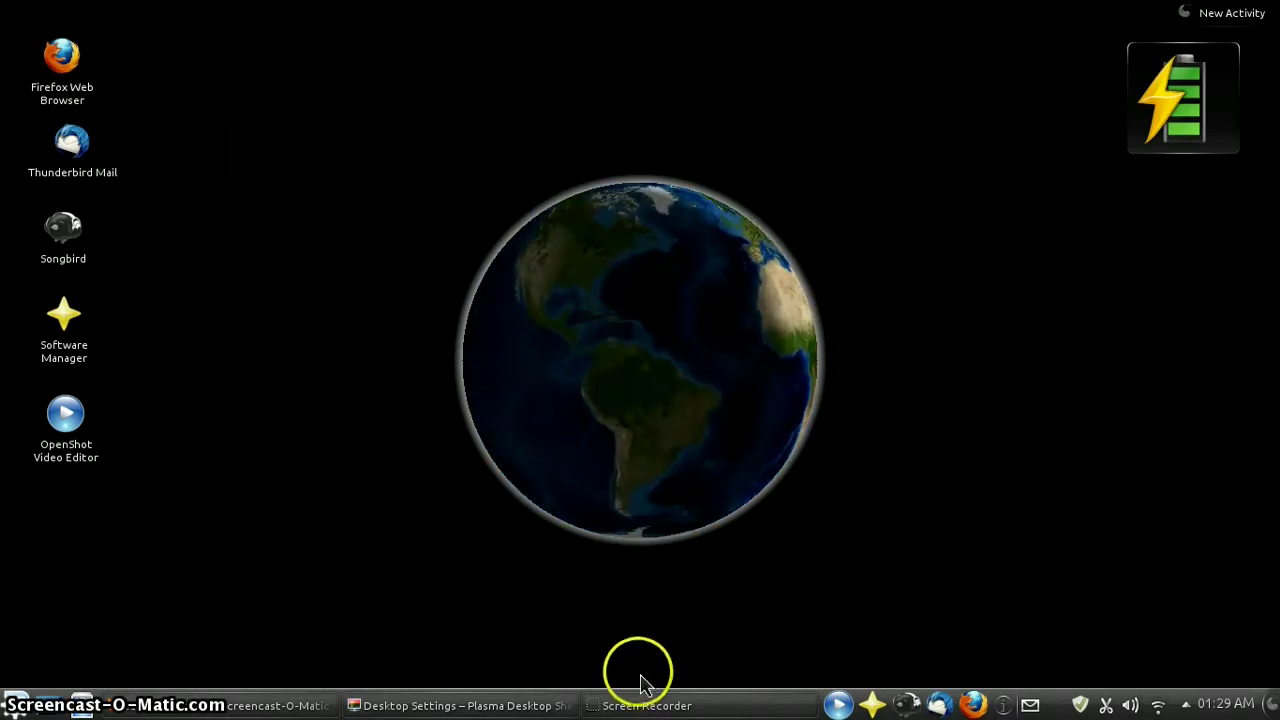
drag(609, 240, 646, 263)
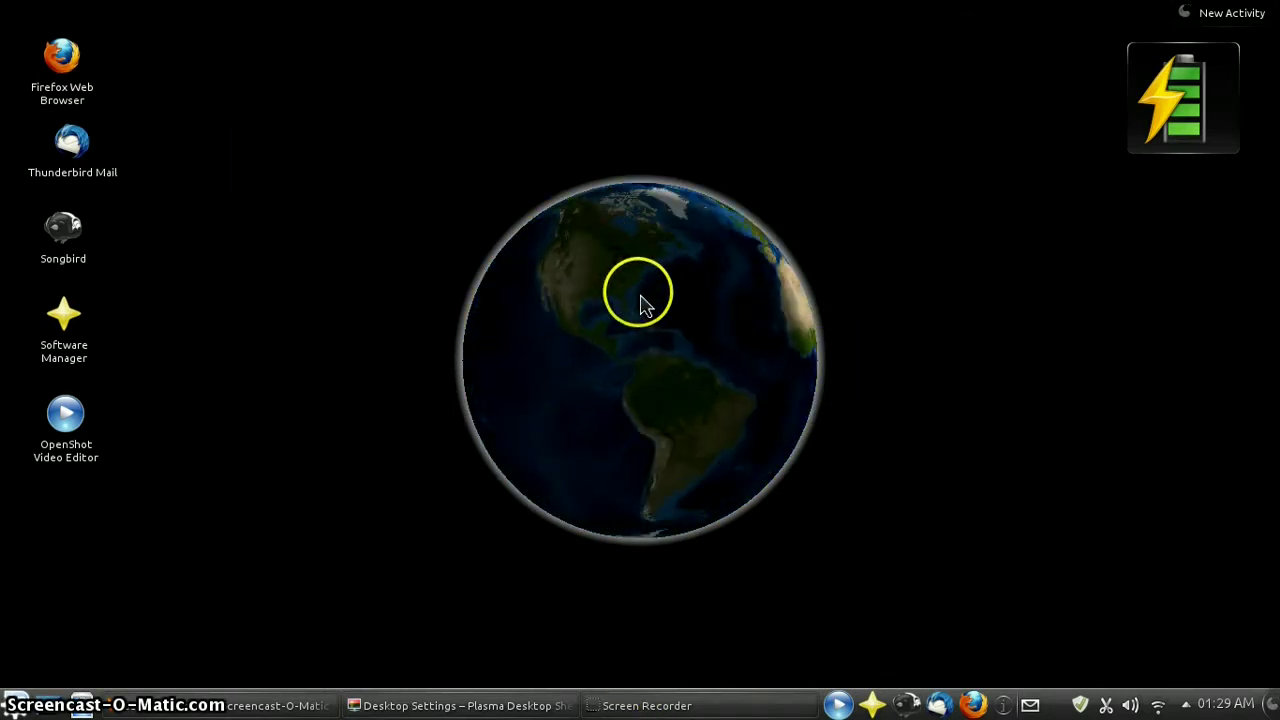
right_click(361, 327)
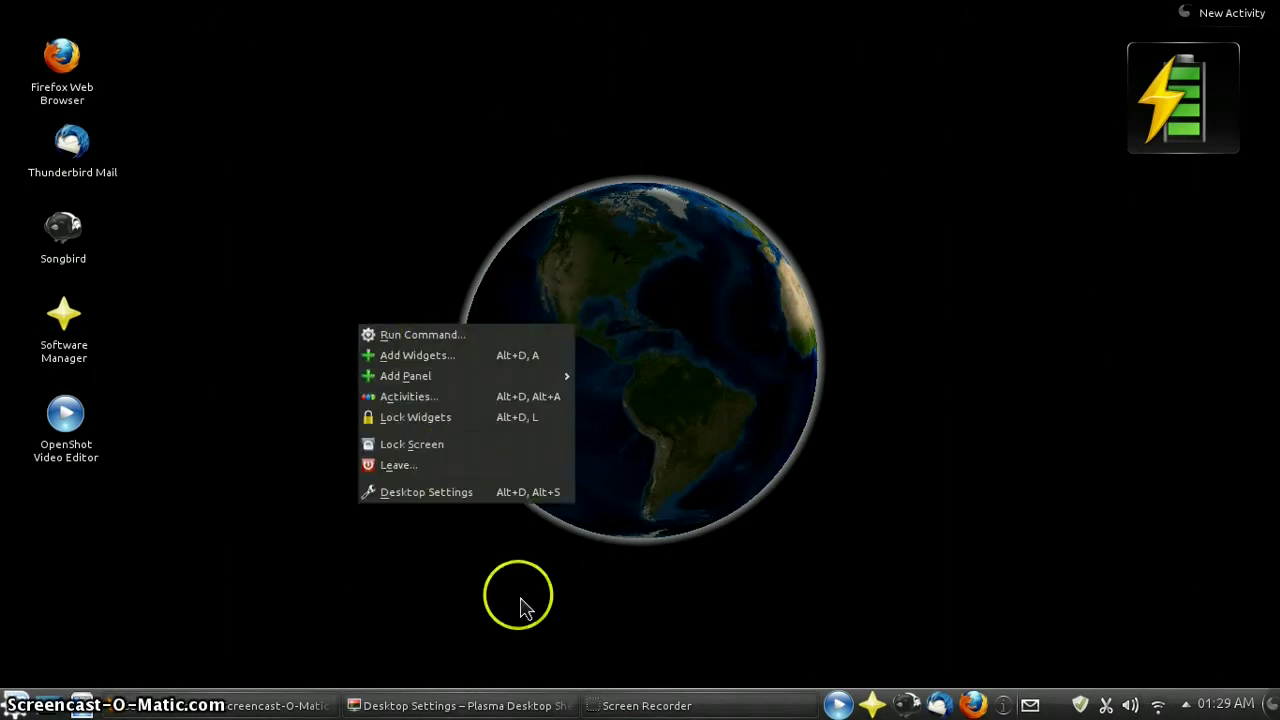
- Review the layout options, keeping Desktop, and browse the Image wallpaper choices
click(447, 492)
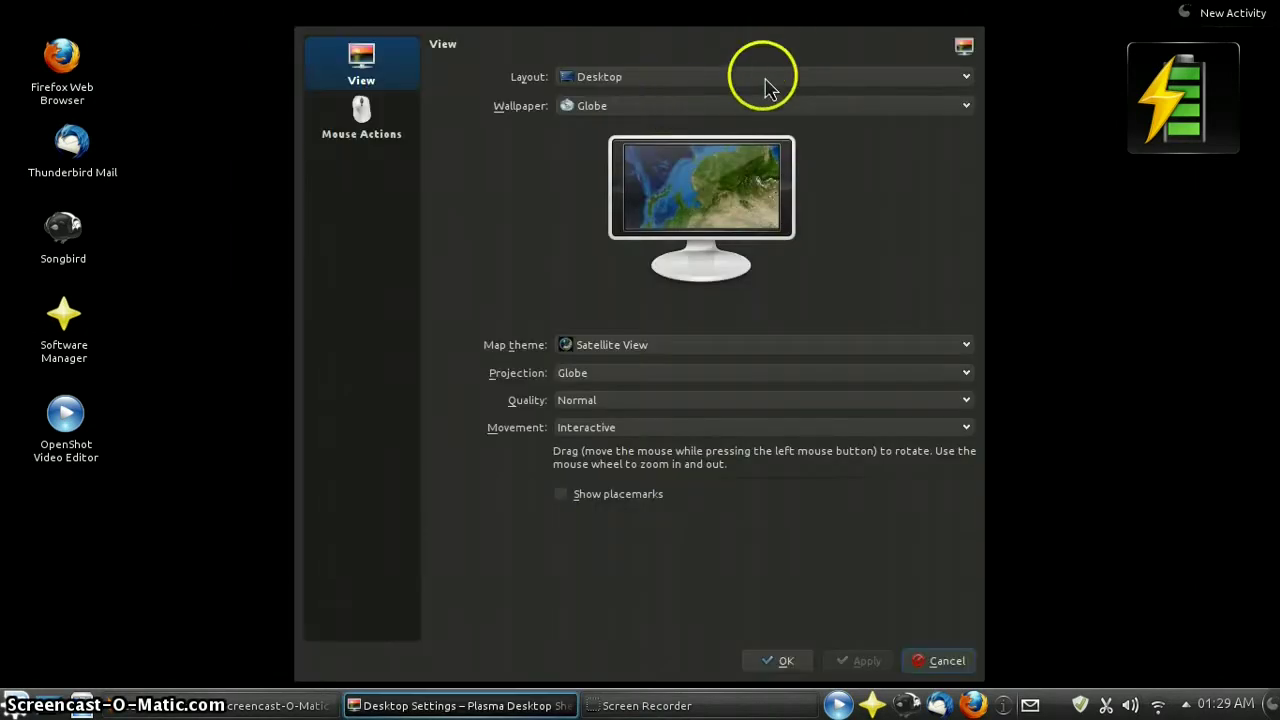
click(760, 76)
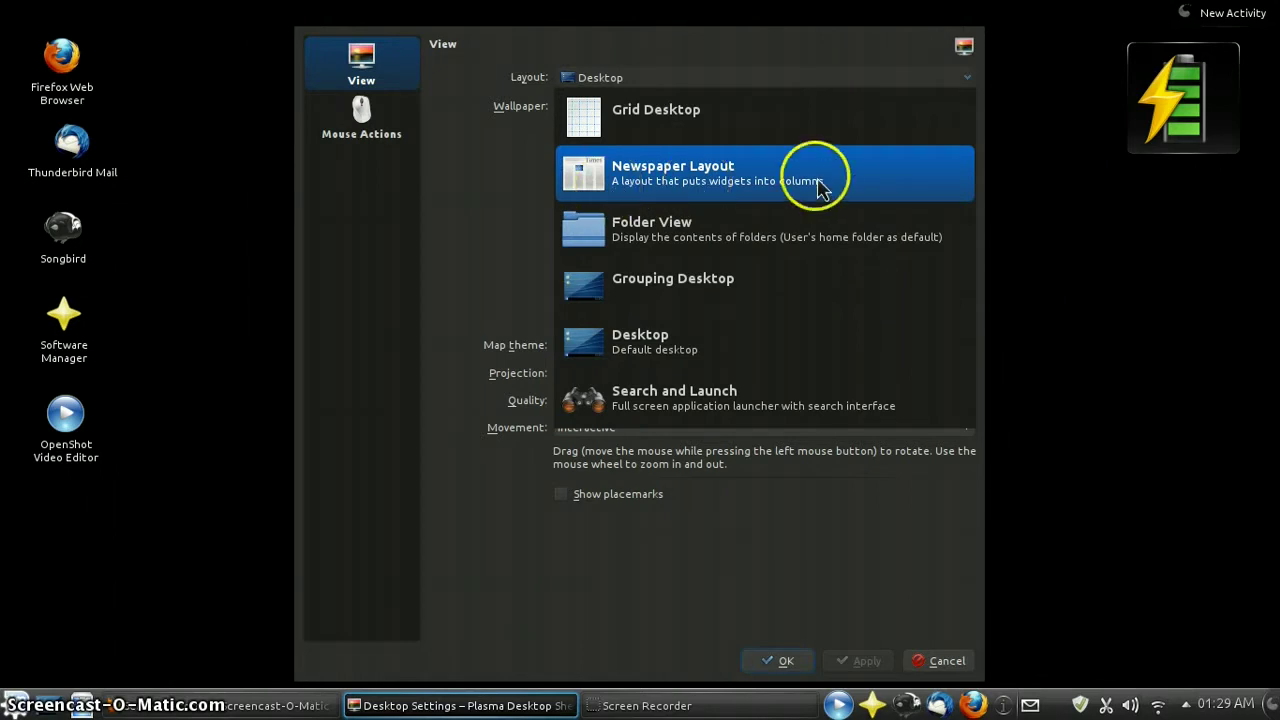
click(614, 612)
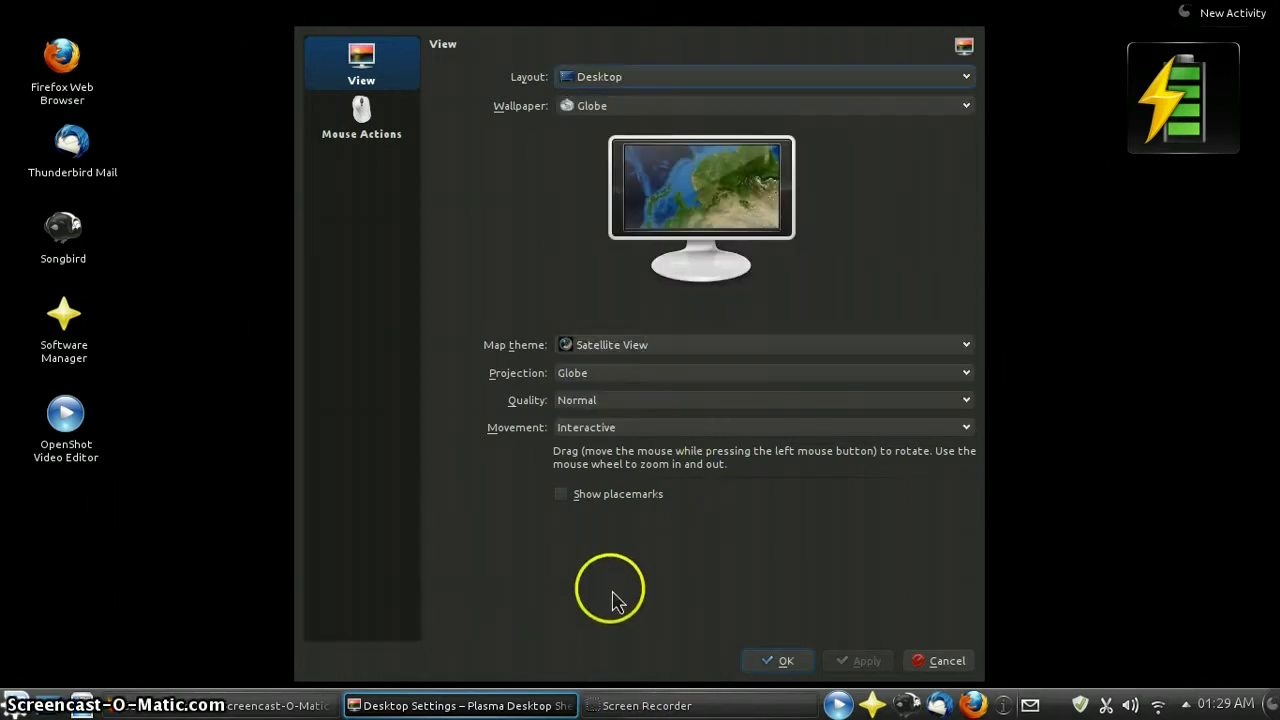
click(686, 106)
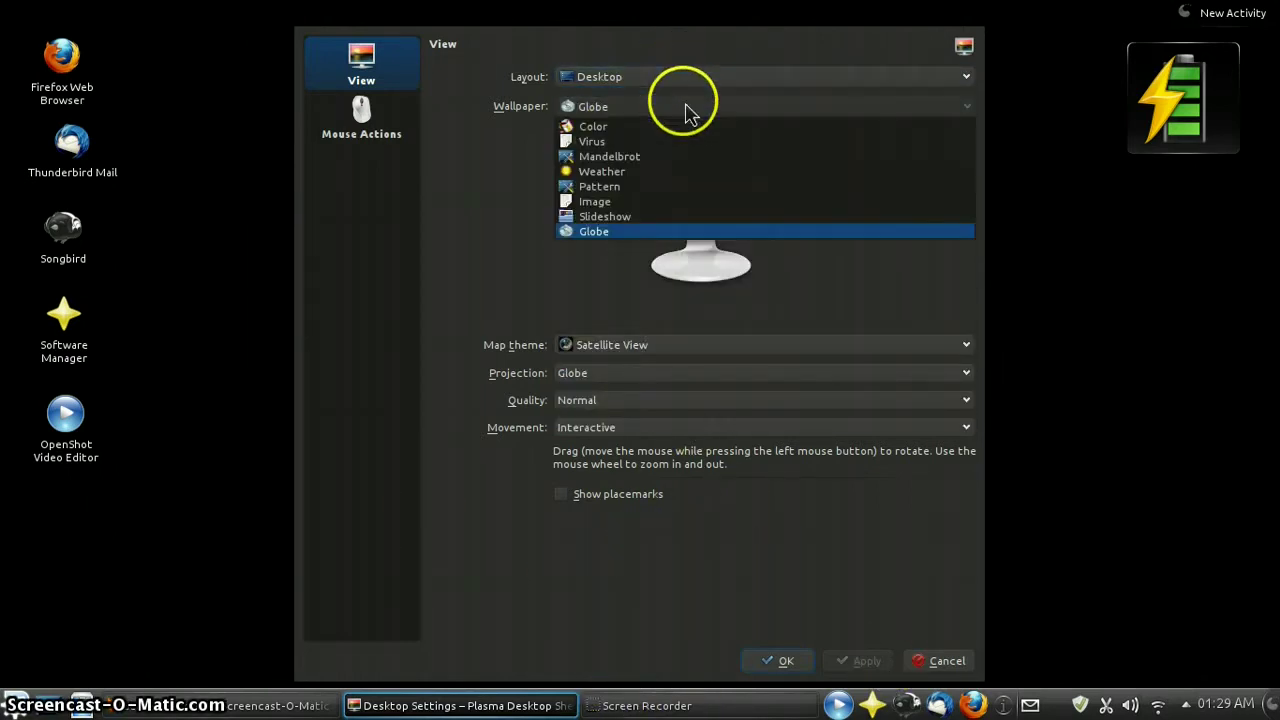
click(637, 220)
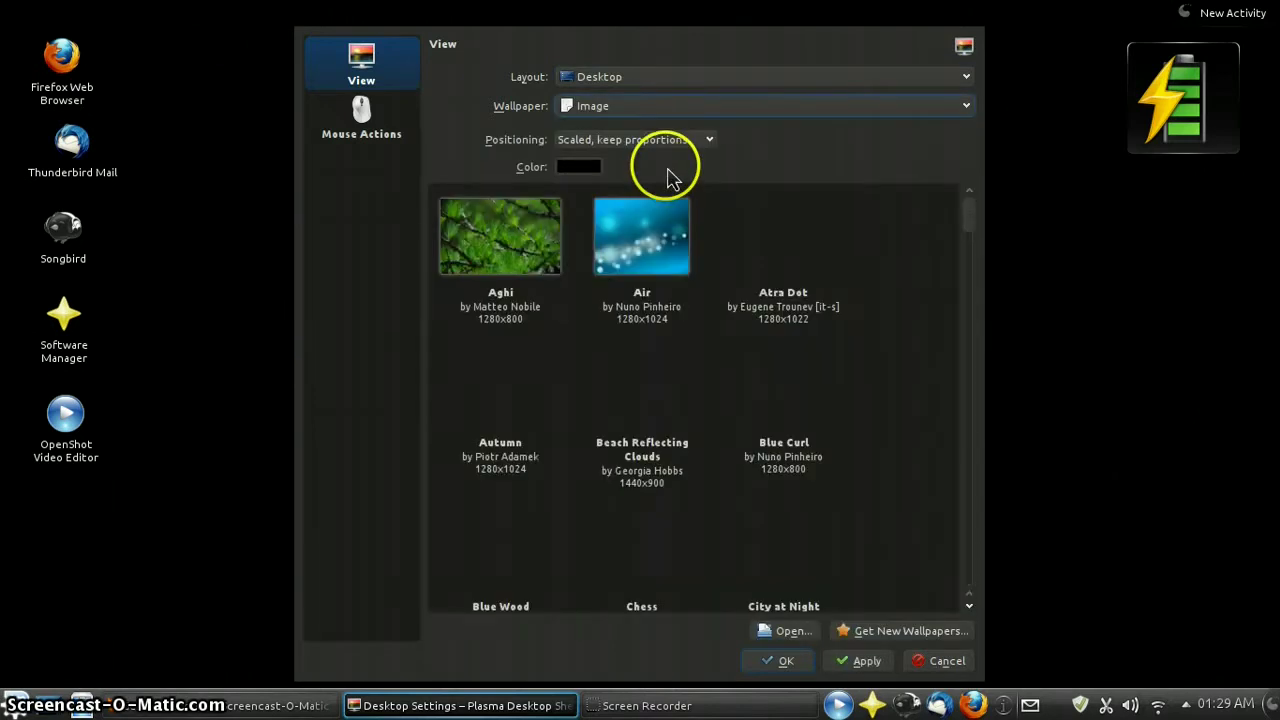
click(709, 105)
click(913, 490)
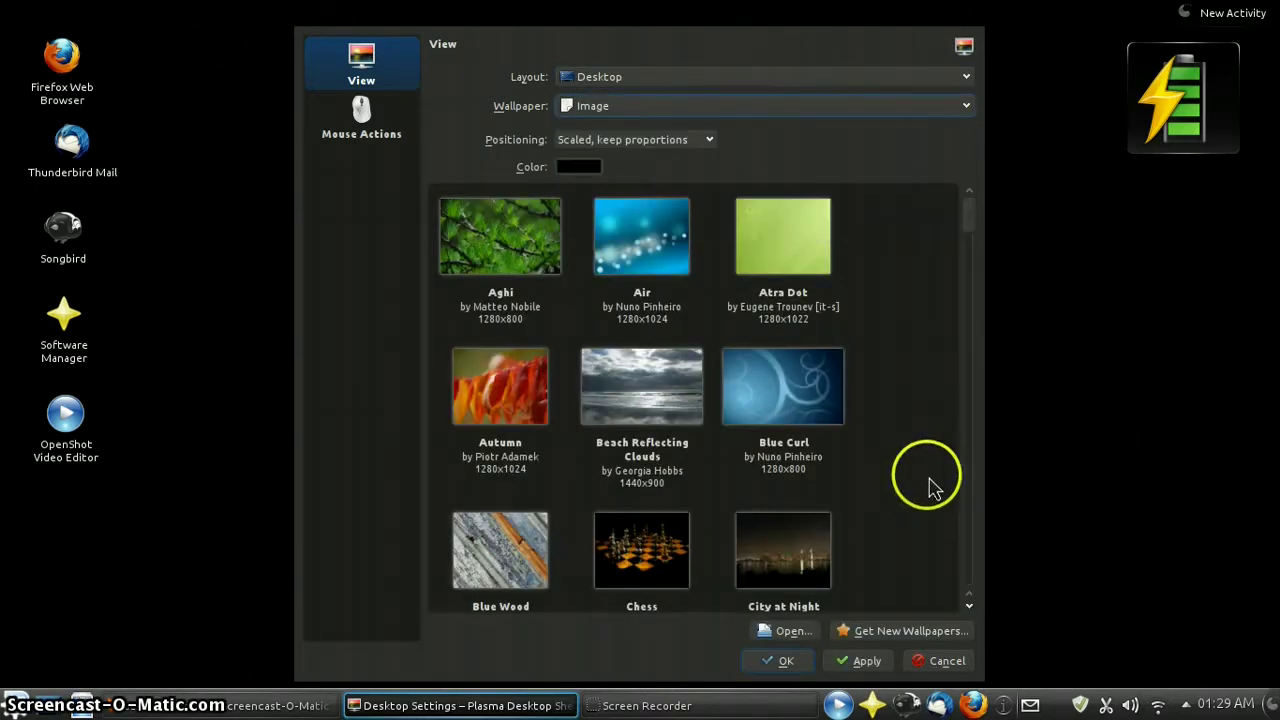
drag(975, 208, 968, 356)
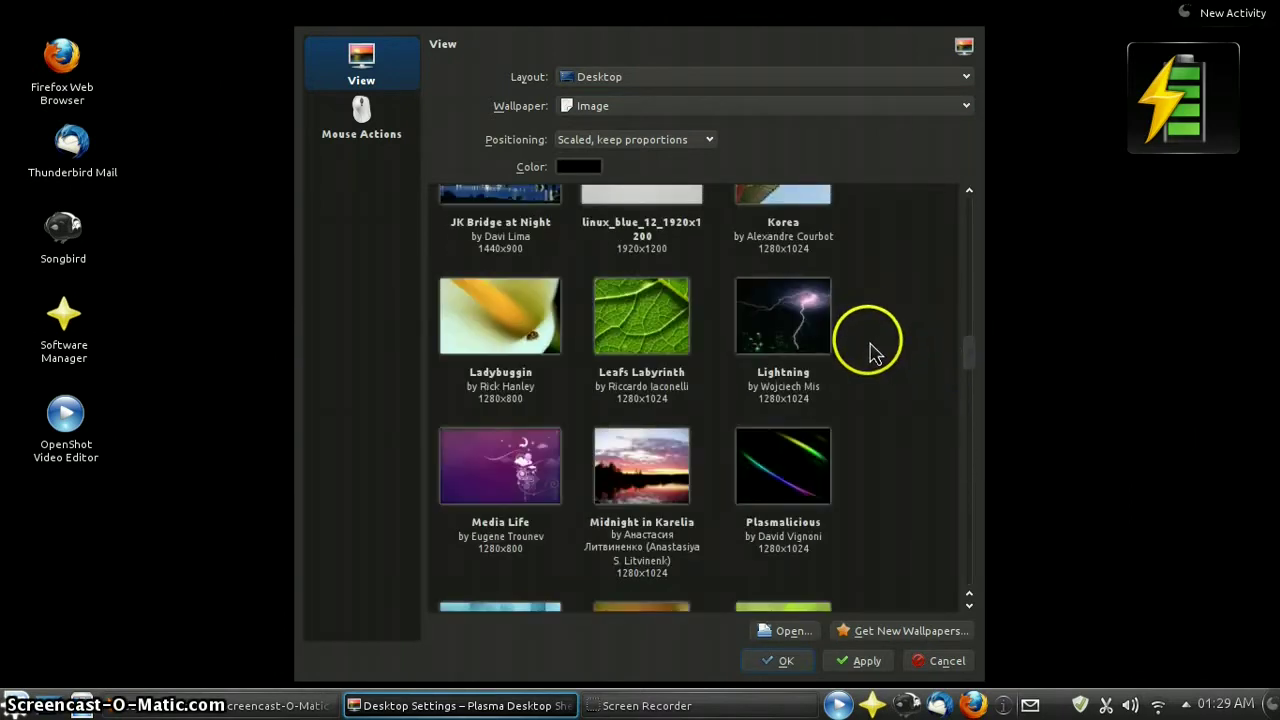
scroll(869, 351, down, 3)
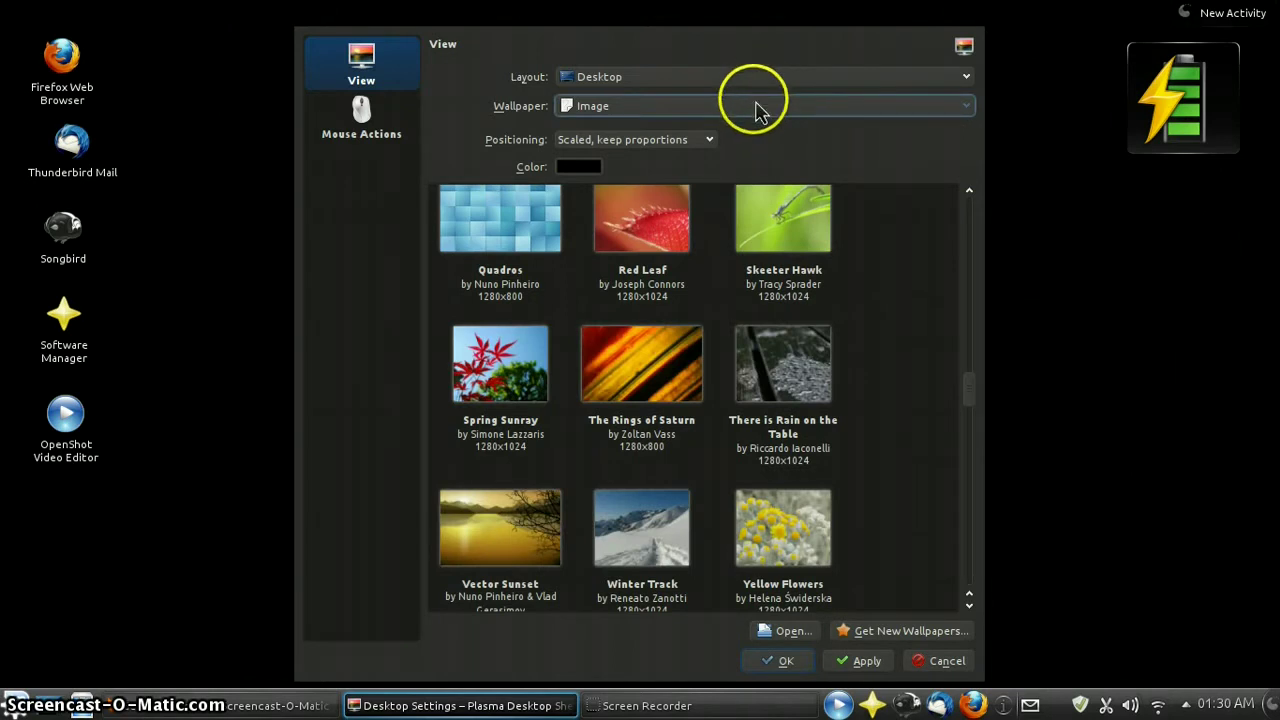
- Set the wallpaper type to Slideshow, apply it and confirm the Desktop Settings
click(757, 112)
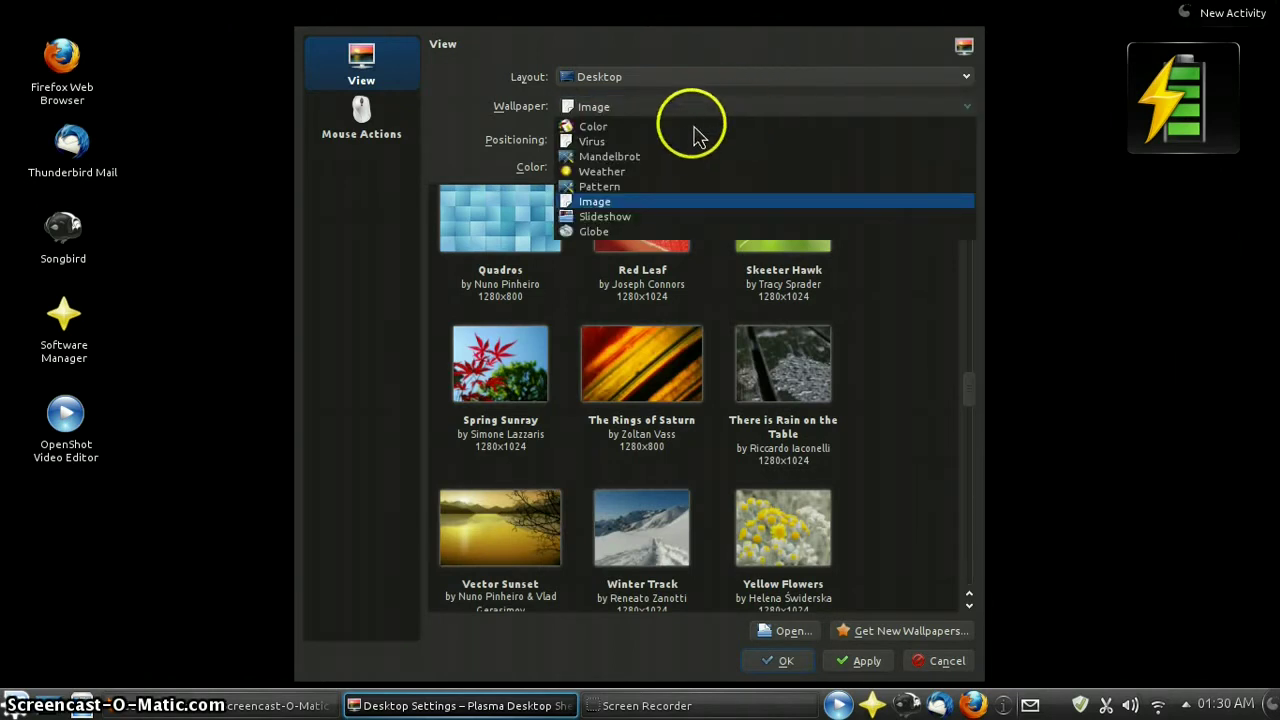
click(610, 216)
click(845, 665)
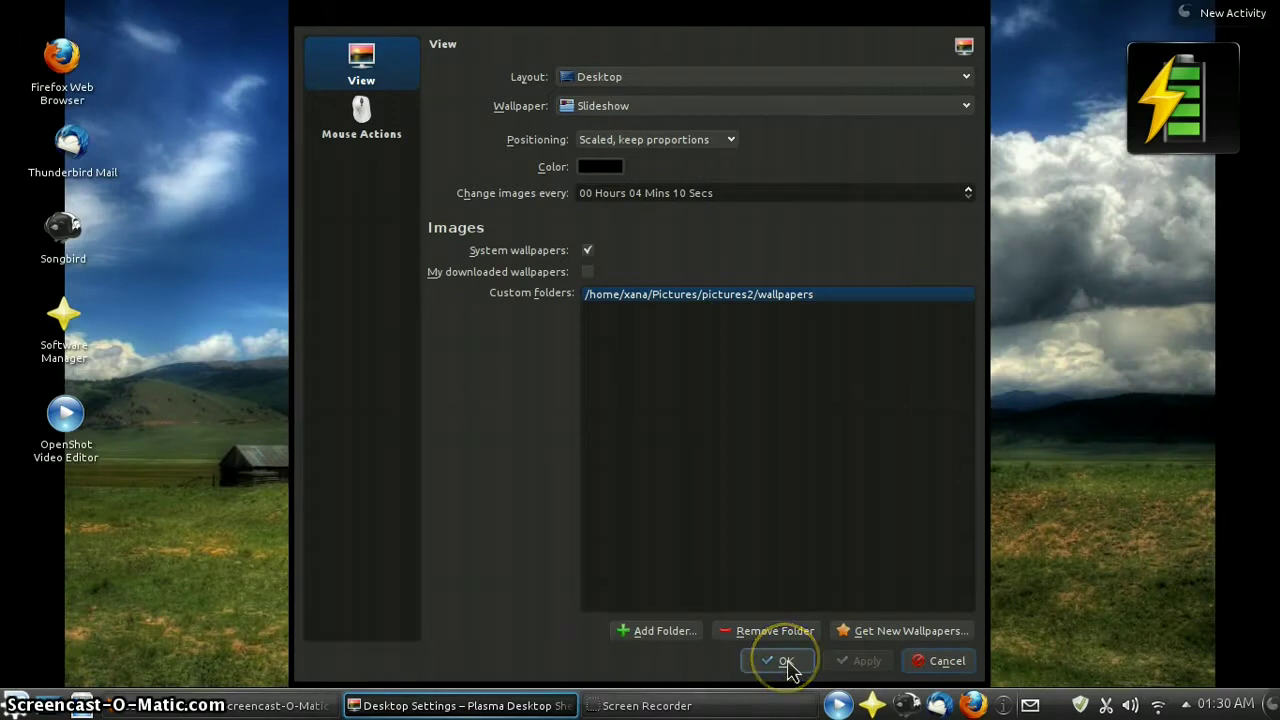
click(786, 662)
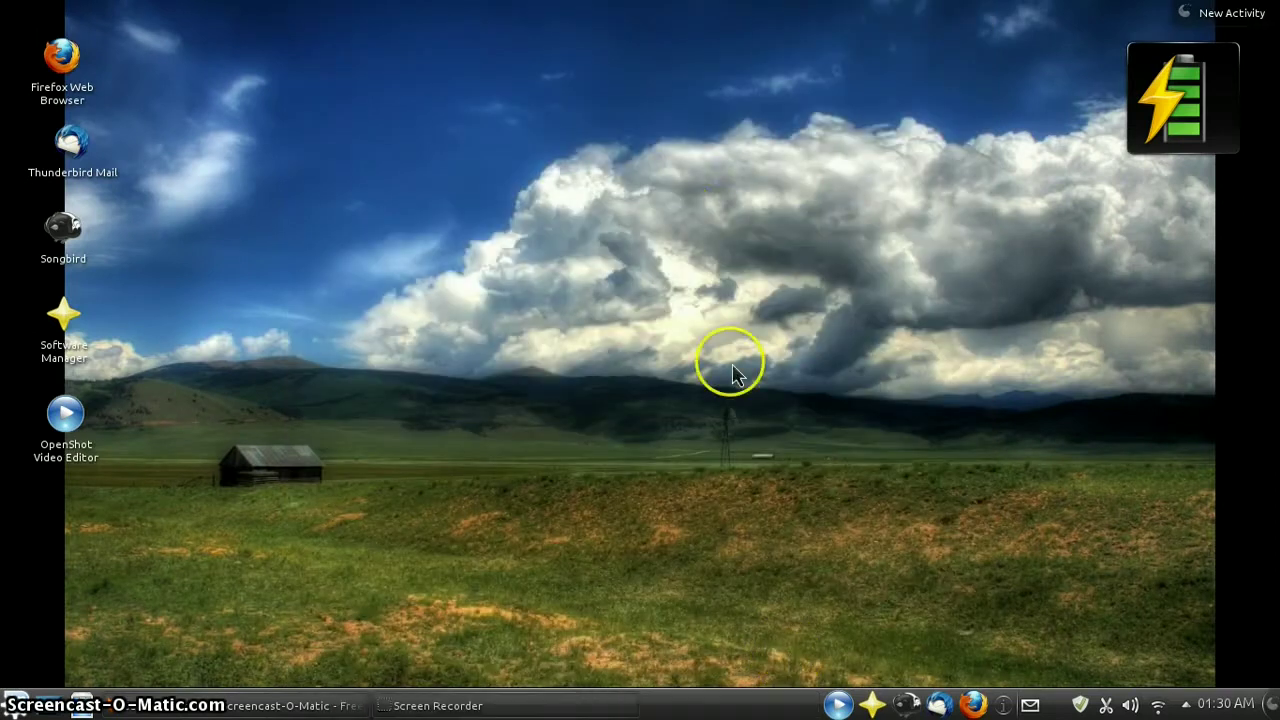
- Dismiss the desktop menu and show the launcher's Computer page listing System Settings
right_click(672, 182)
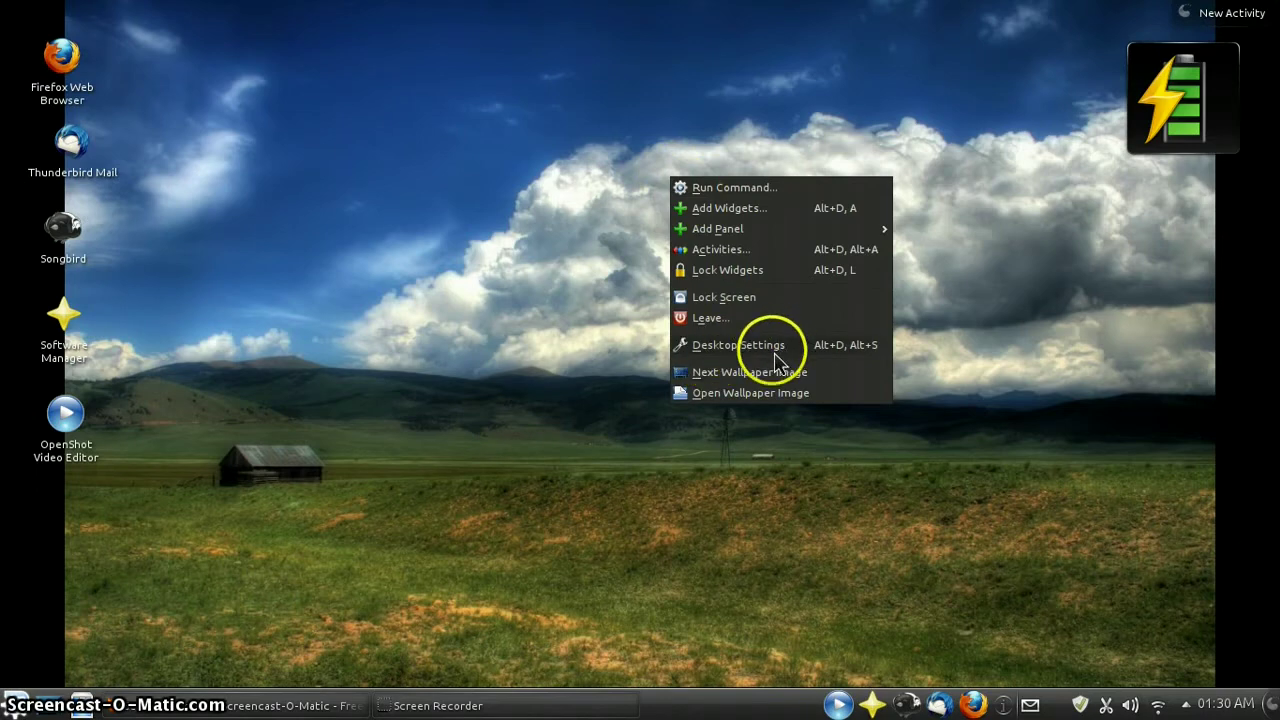
click(606, 534)
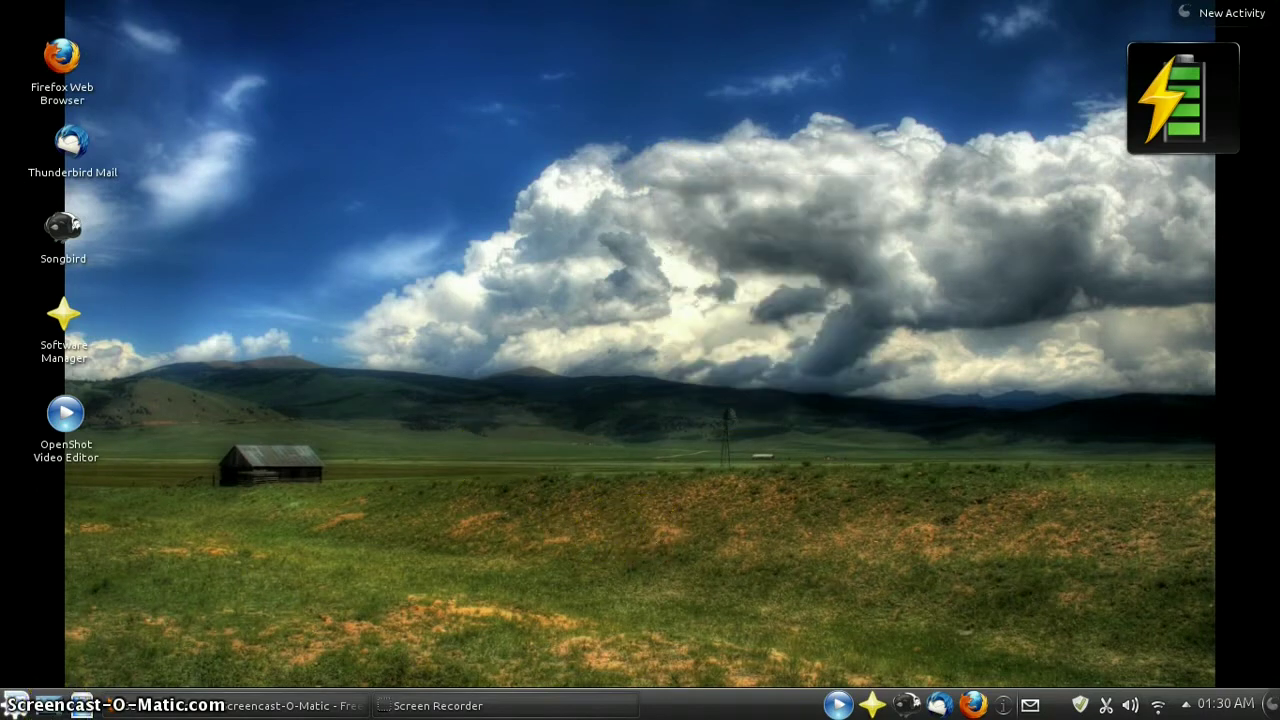
click(16, 704)
click(110, 655)
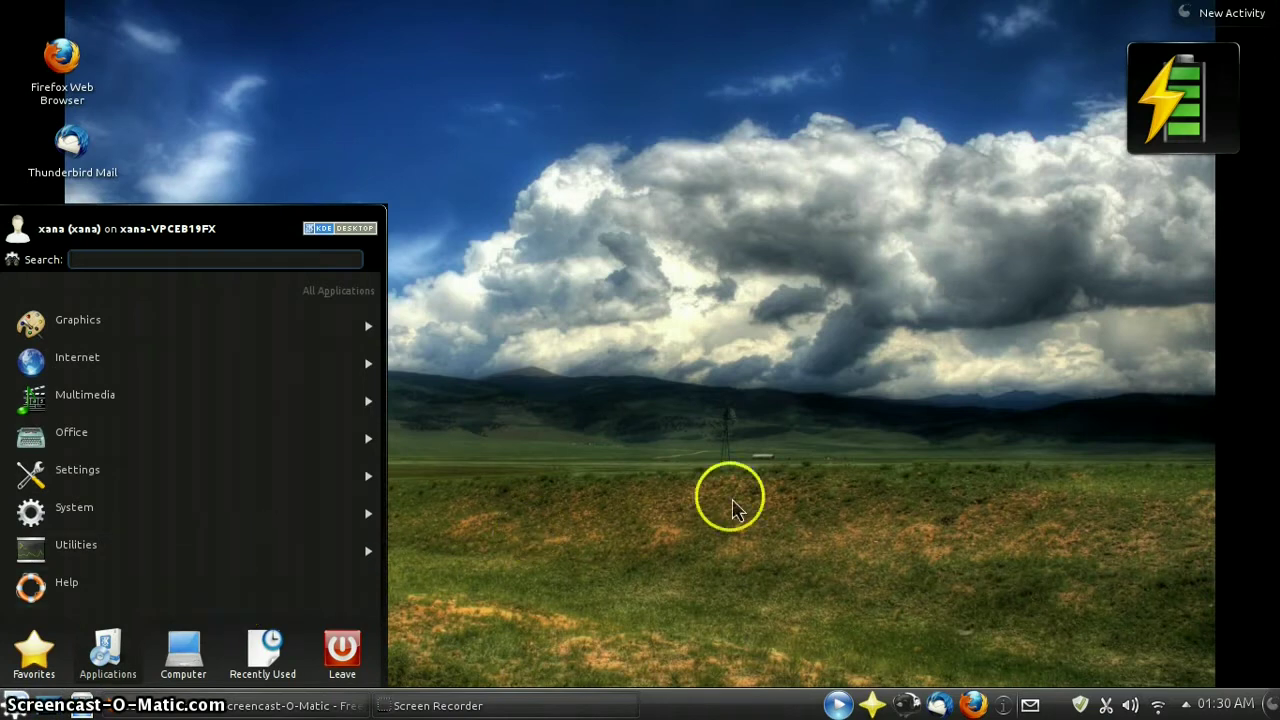
click(185, 648)
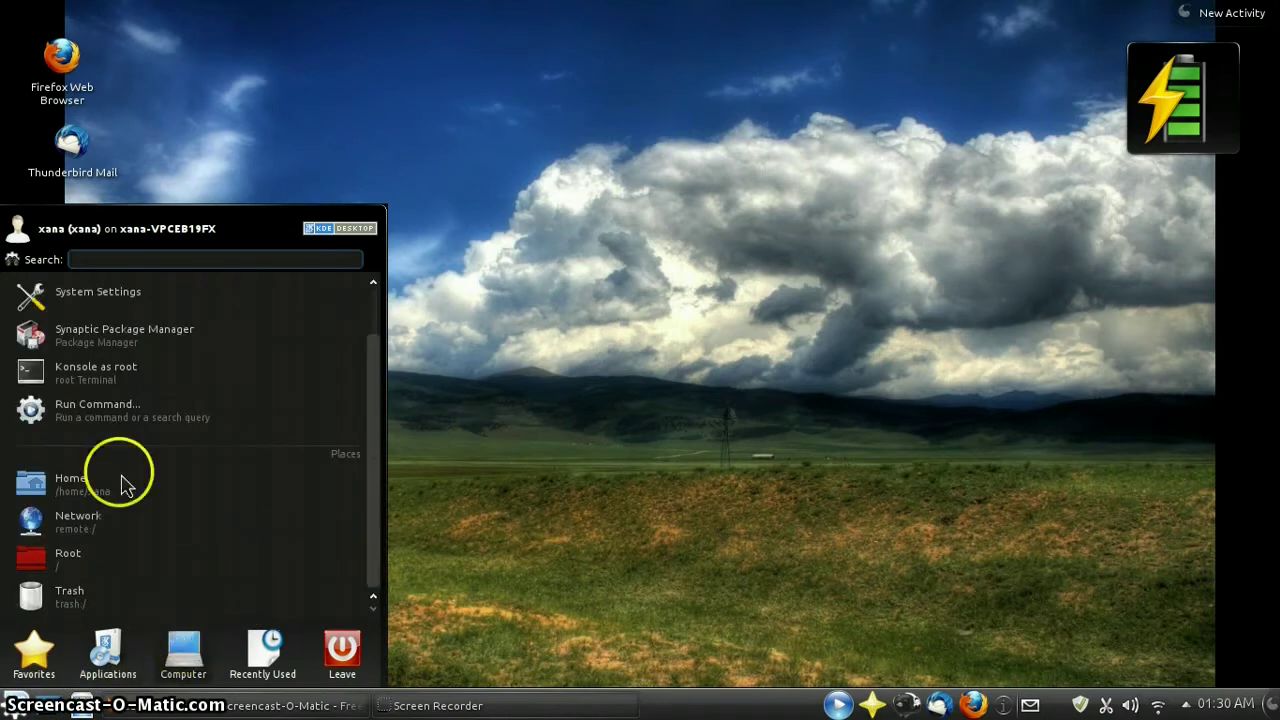
- Launch System Settings and scroll through Window Decorations like Plastik, Tabstrip, B II and Ghost-deco
click(105, 340)
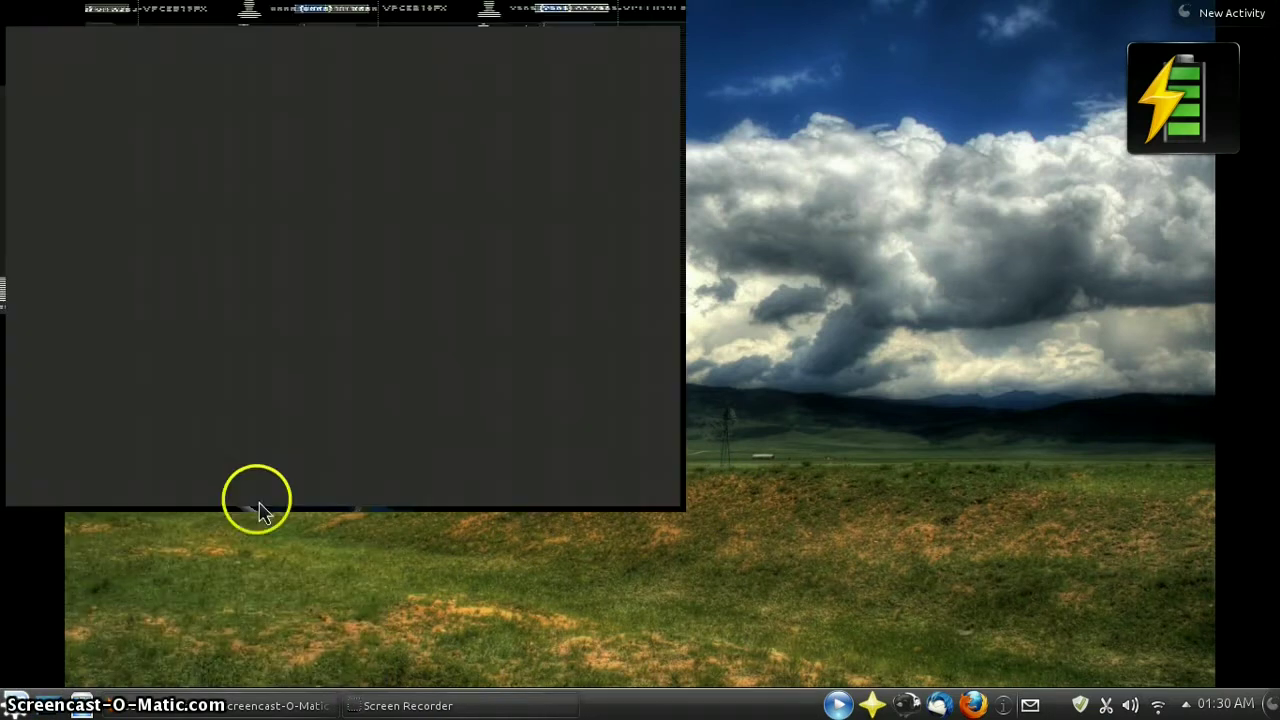
click(165, 265)
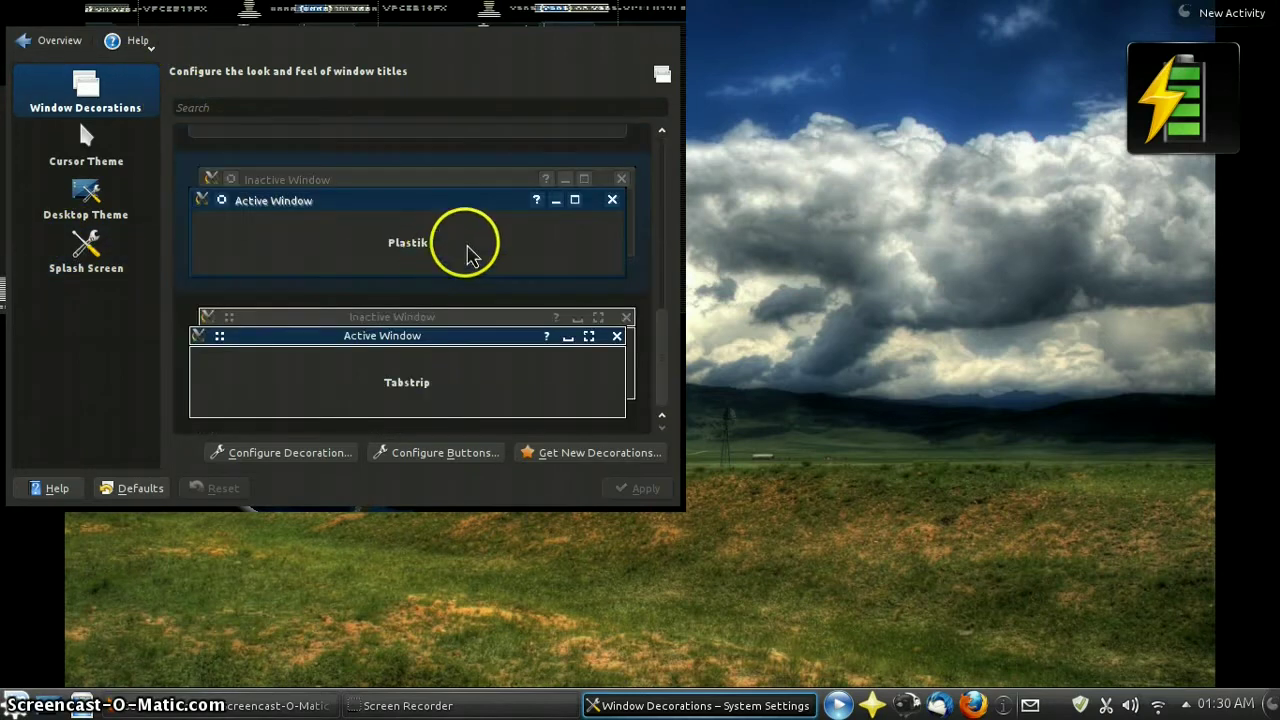
scroll(490, 290, down, 3)
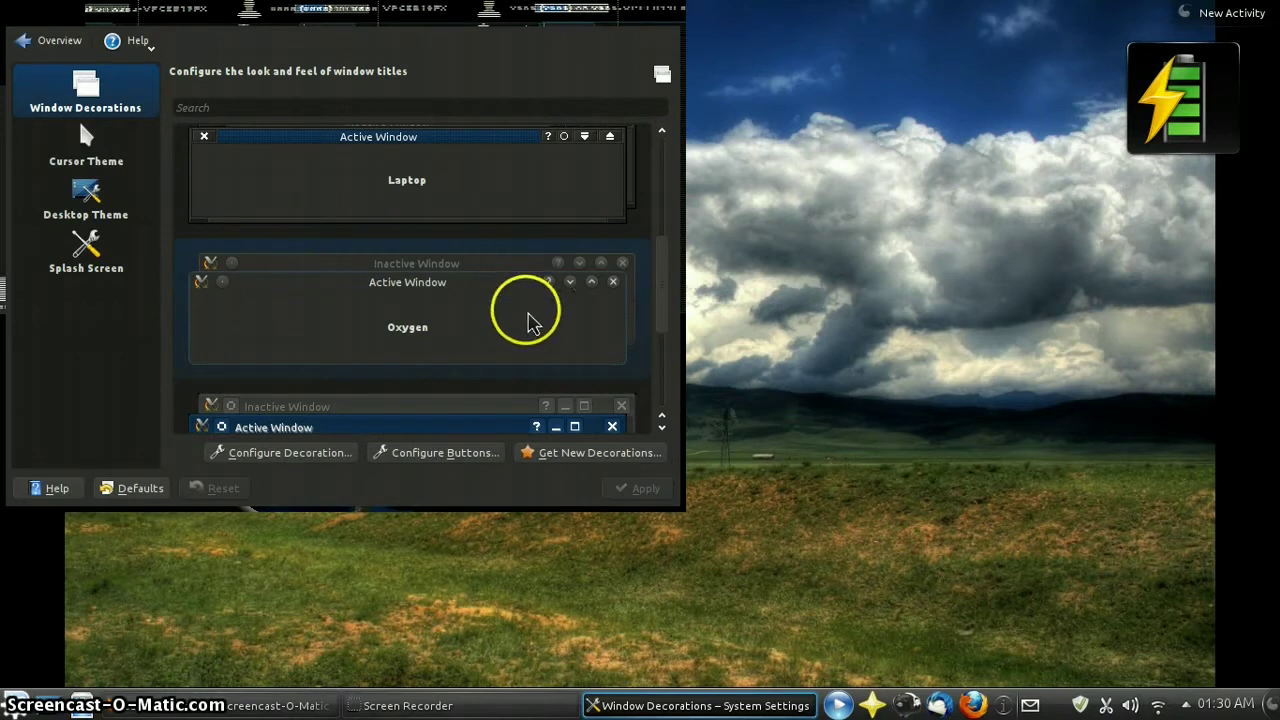
scroll(561, 343, down, 2)
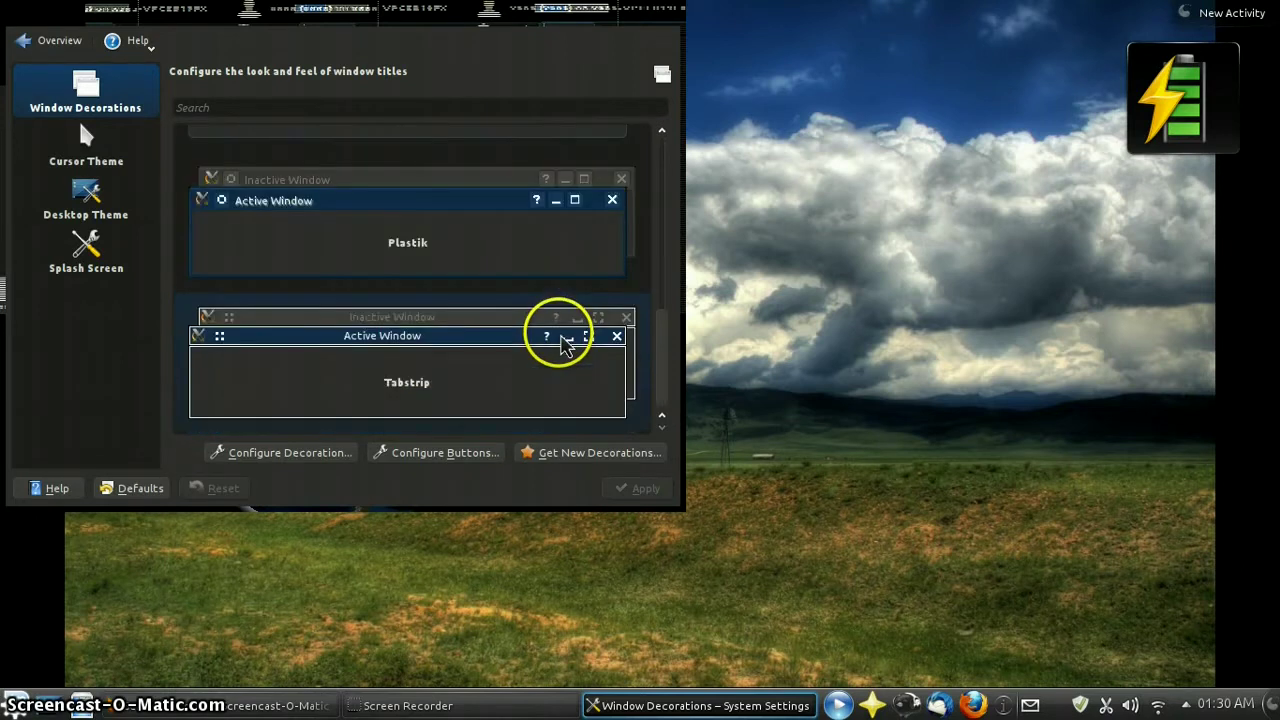
scroll(566, 343, up, 5)
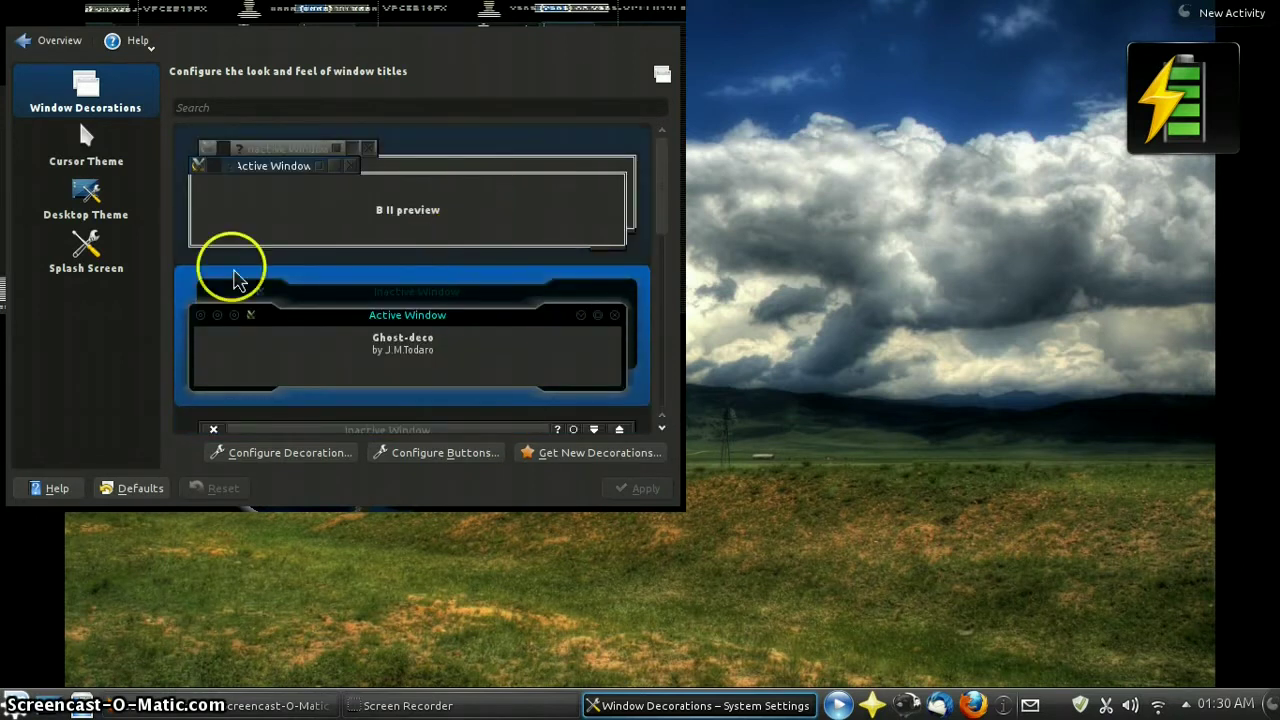
scroll(380, 294, down, 3)
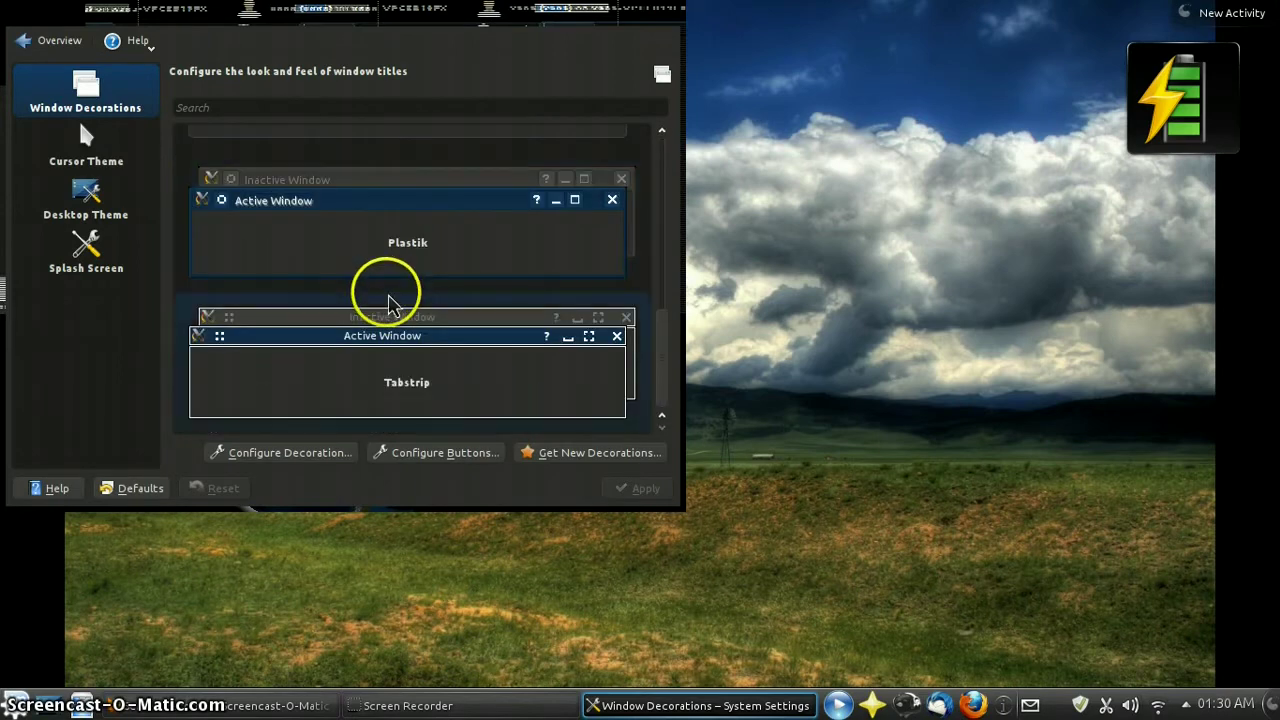
scroll(390, 305, up, 3)
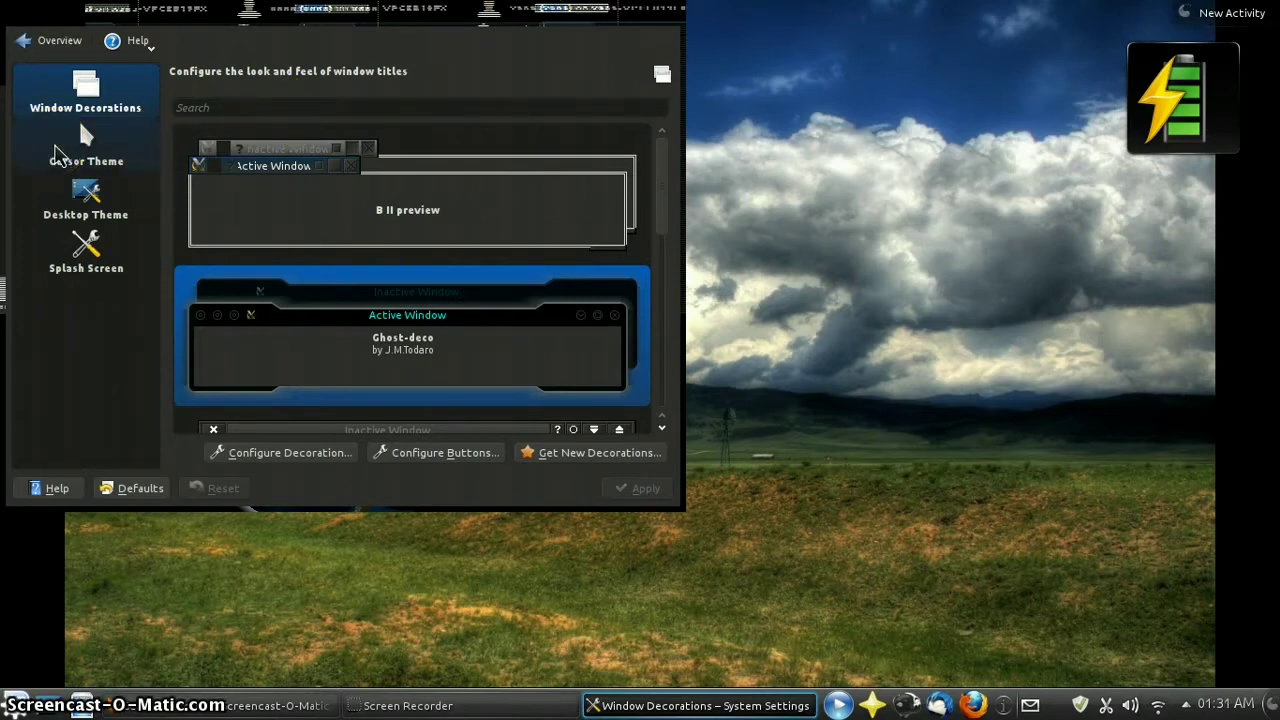
- Go from Cursor Theme to the Desktop Theme page, where Oxygen is selected
click(58, 155)
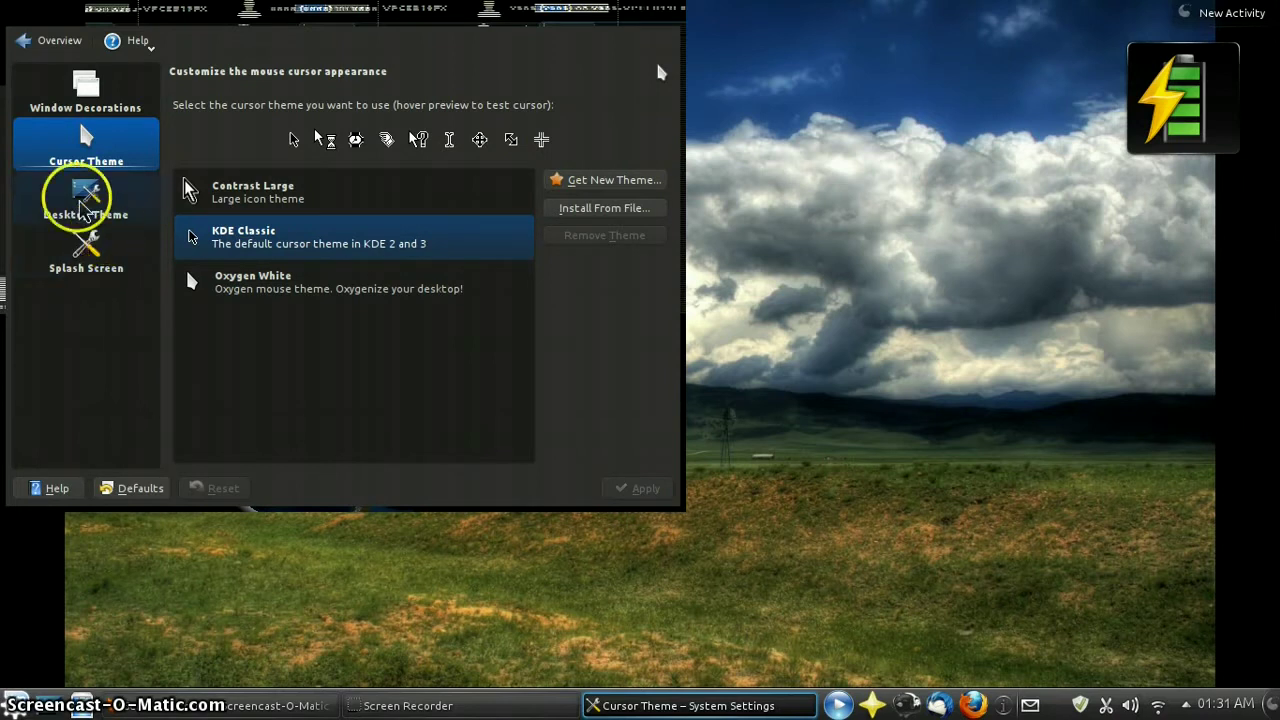
click(60, 212)
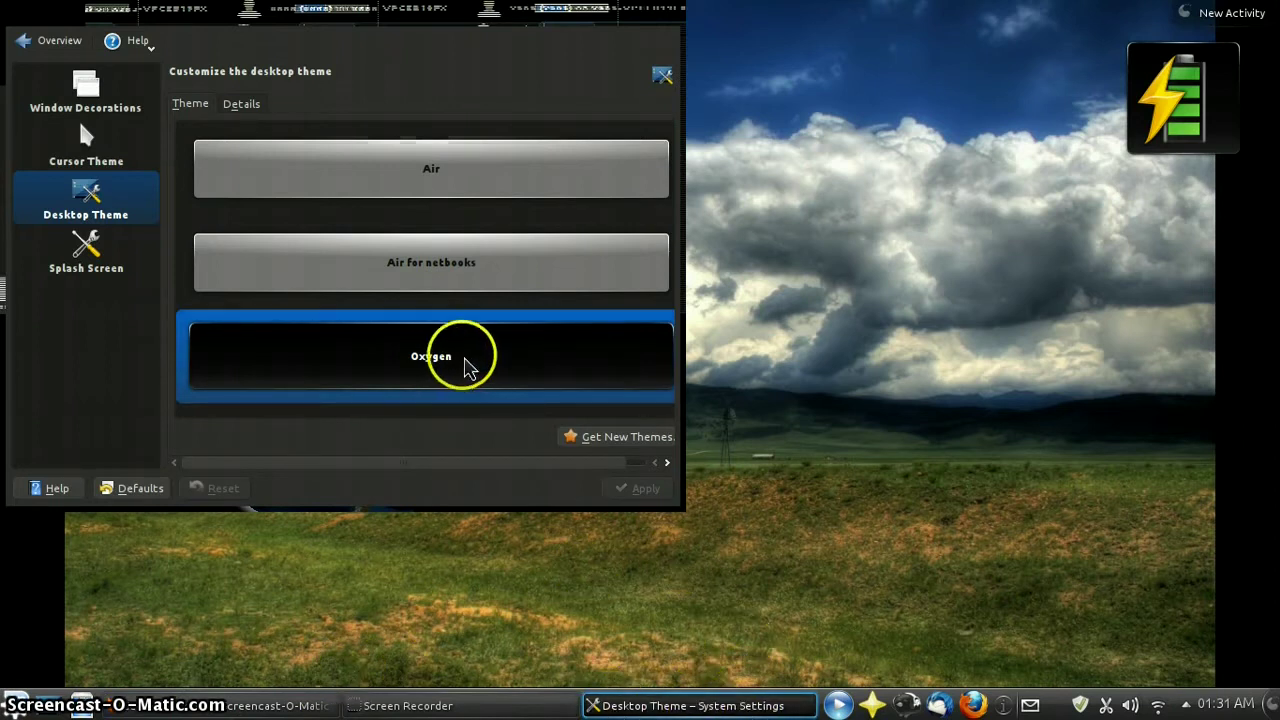
- Preview the Air and Air for netbooks themes, return to Oxygen, then go to Splash Screen
click(495, 165)
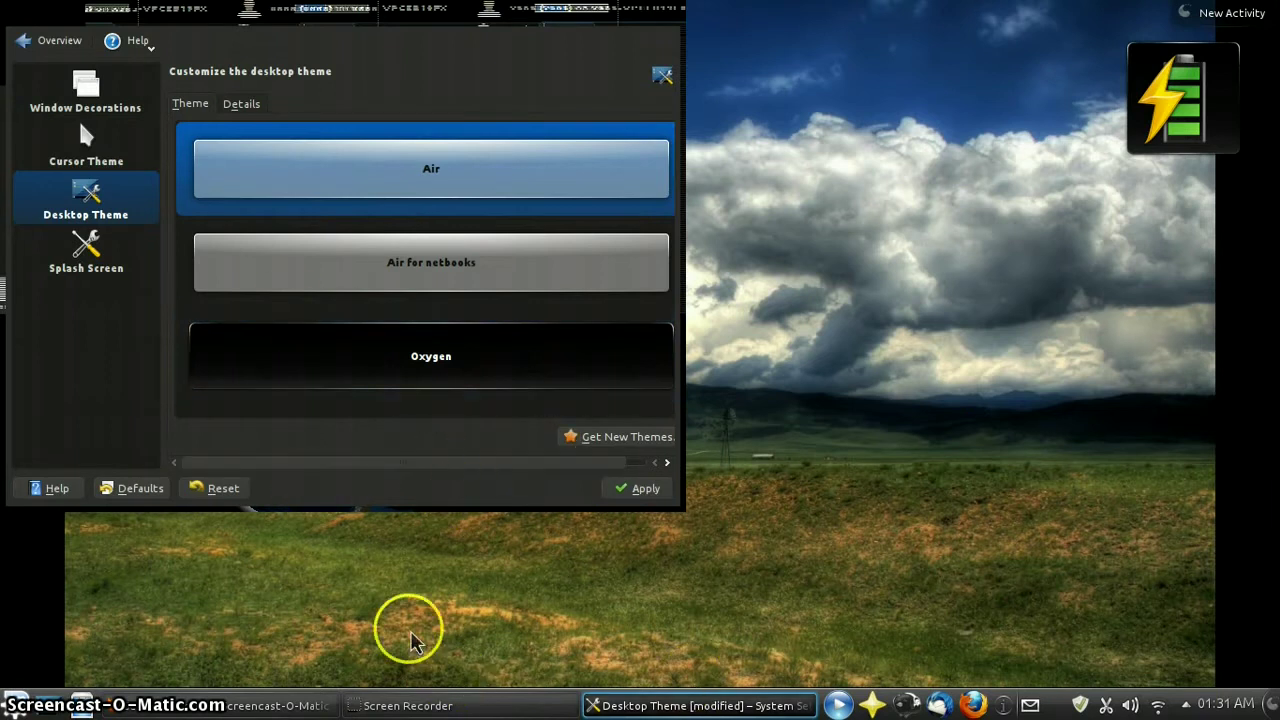
click(500, 272)
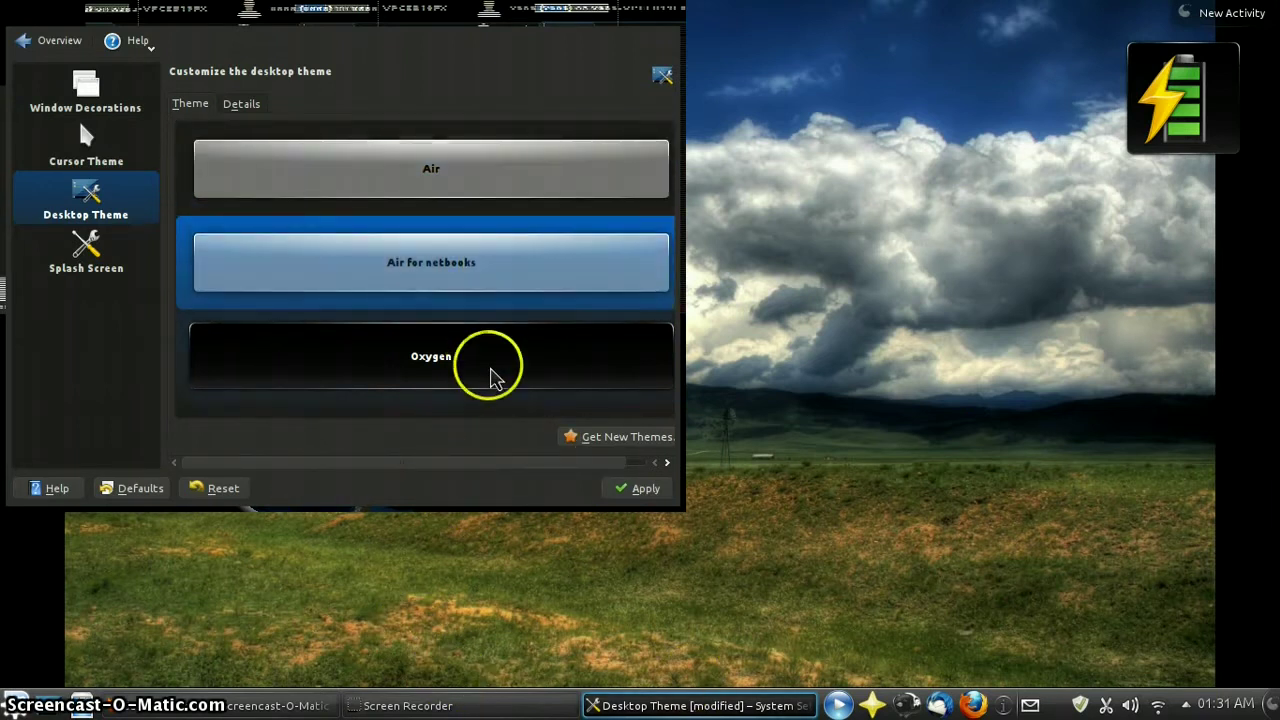
click(418, 362)
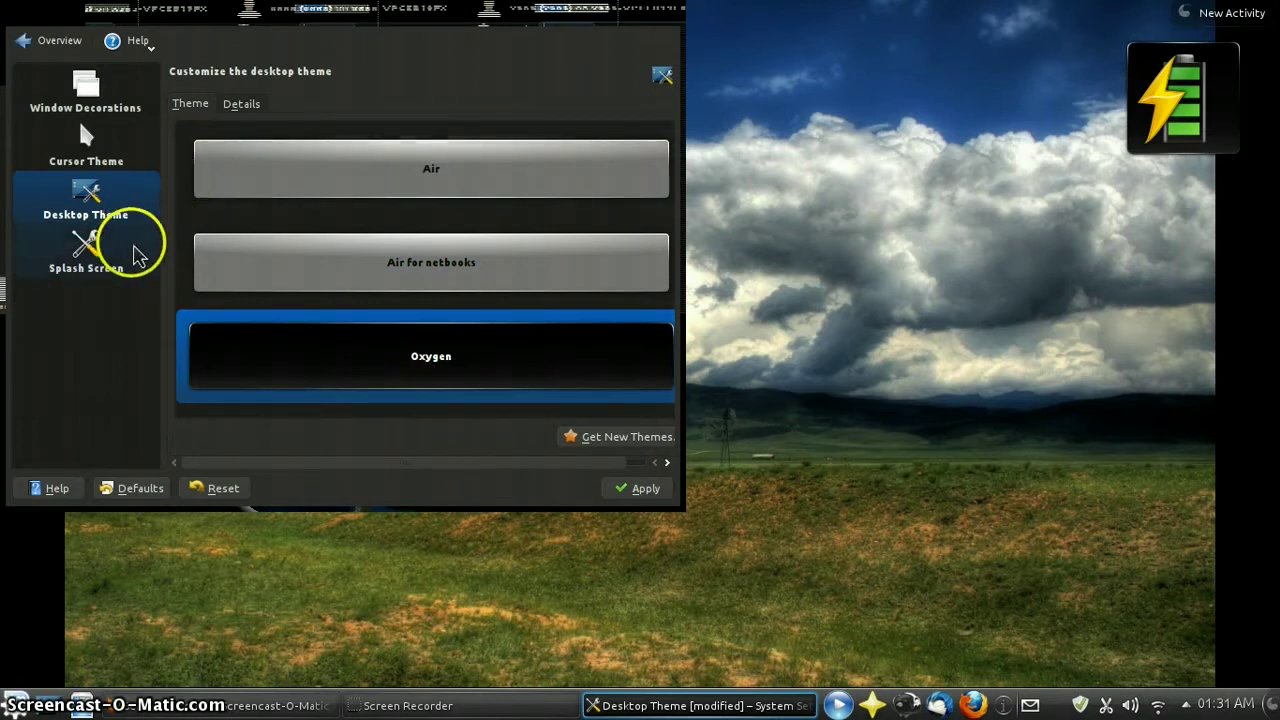
click(85, 258)
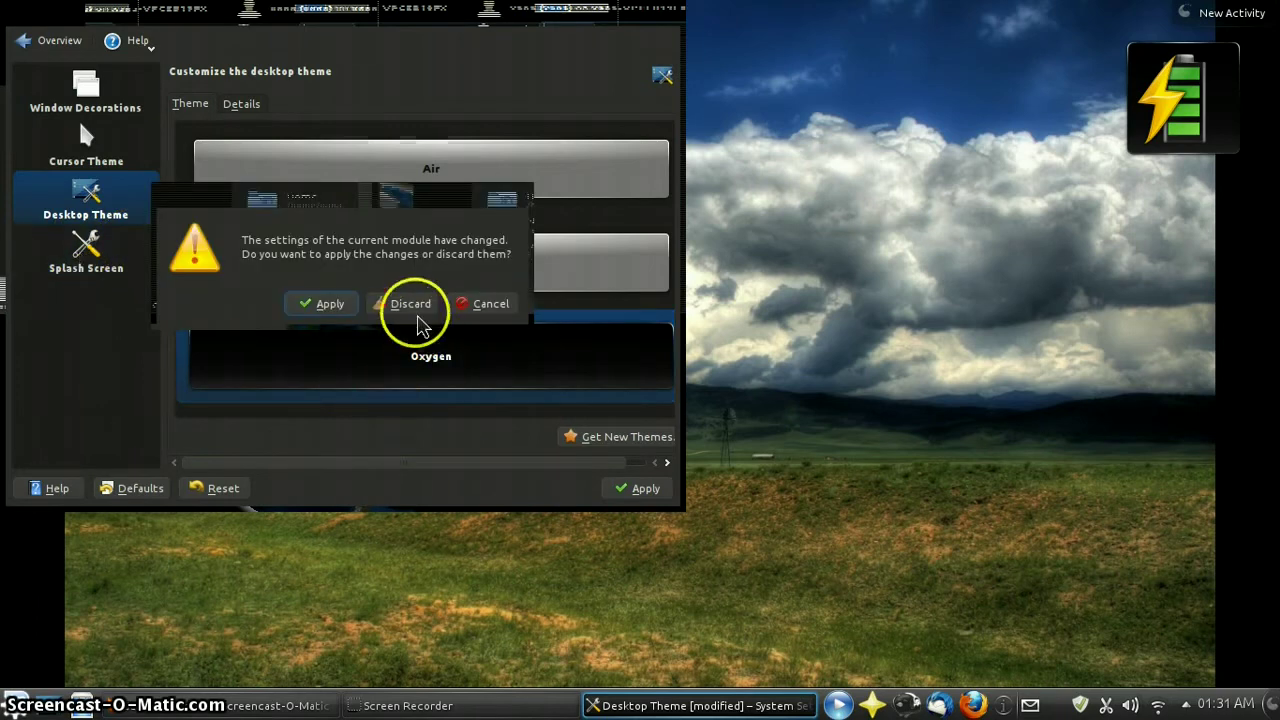
- Apply the theme changes, review the RedChenille-KDE splash screen, and close System Settings
click(335, 303)
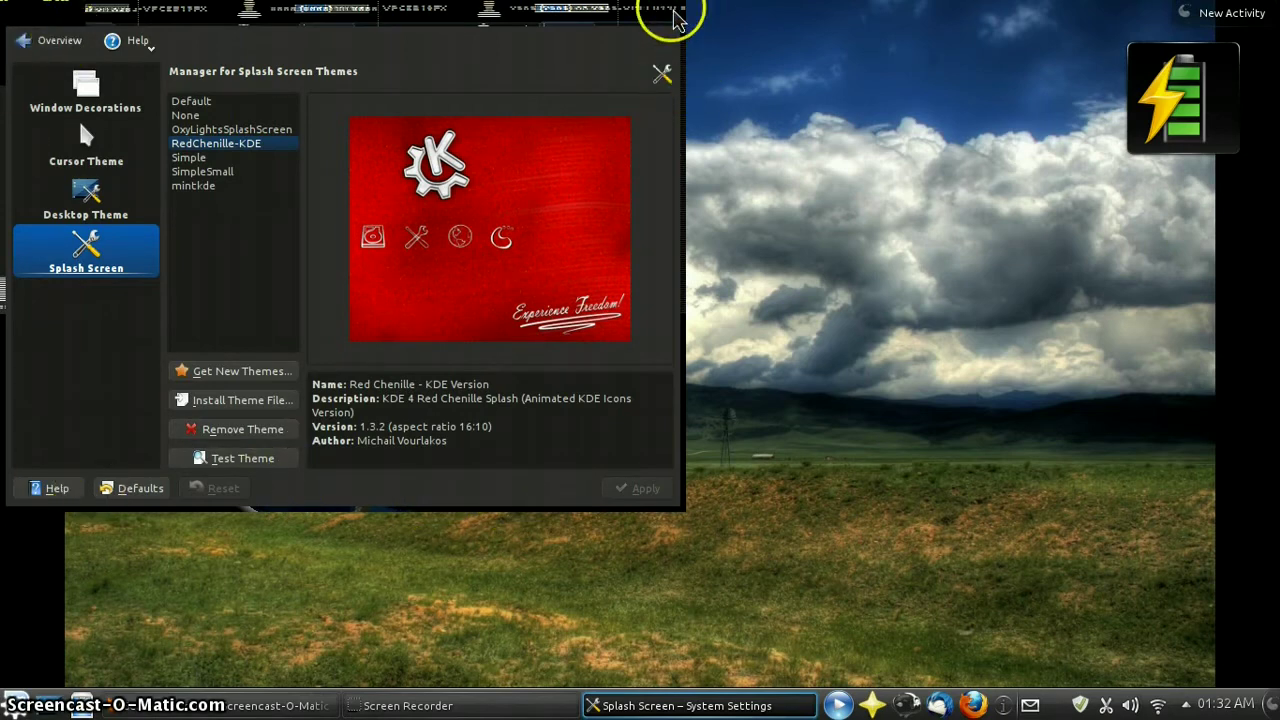
click(676, 22)
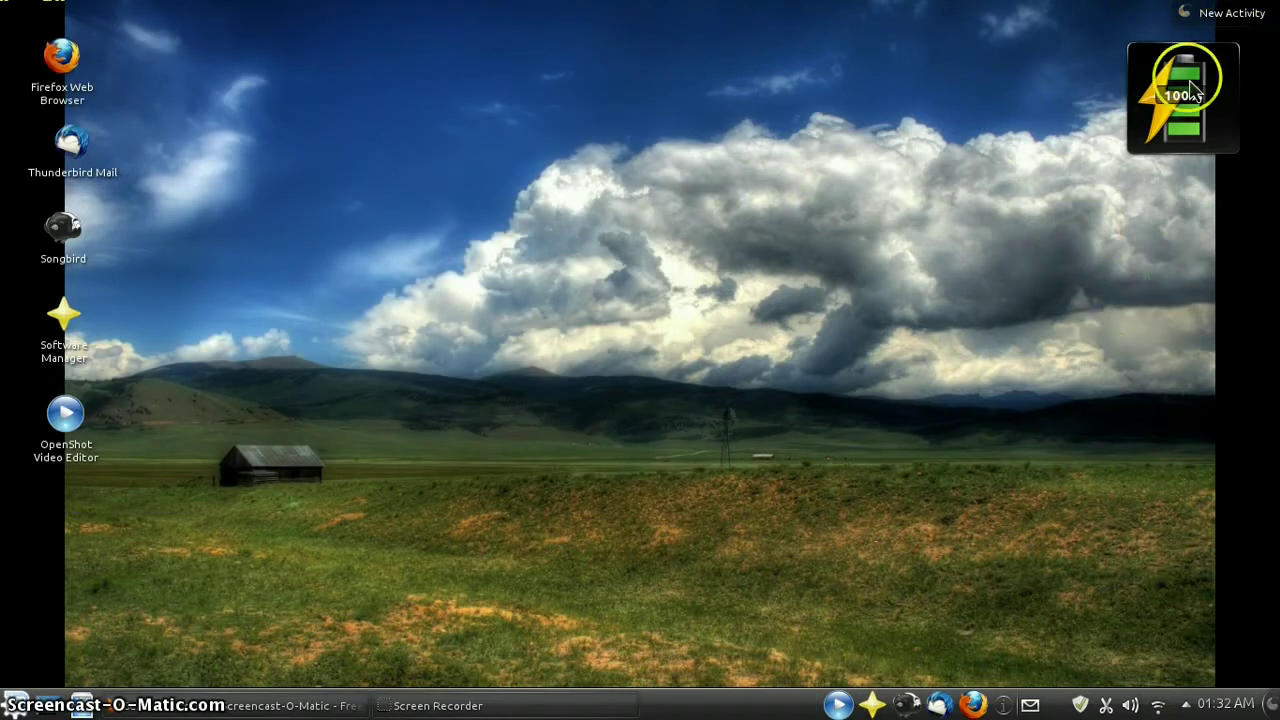
right_click(892, 372)
mouse_move(986, 424)
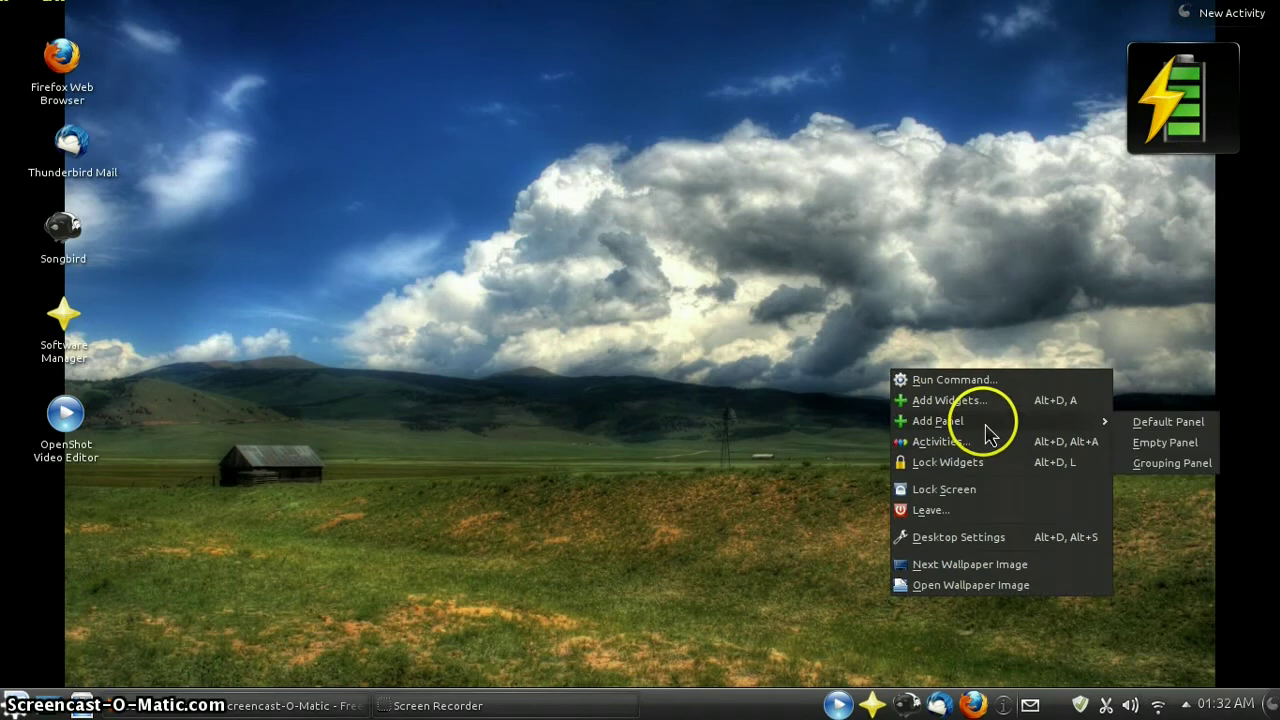
click(945, 400)
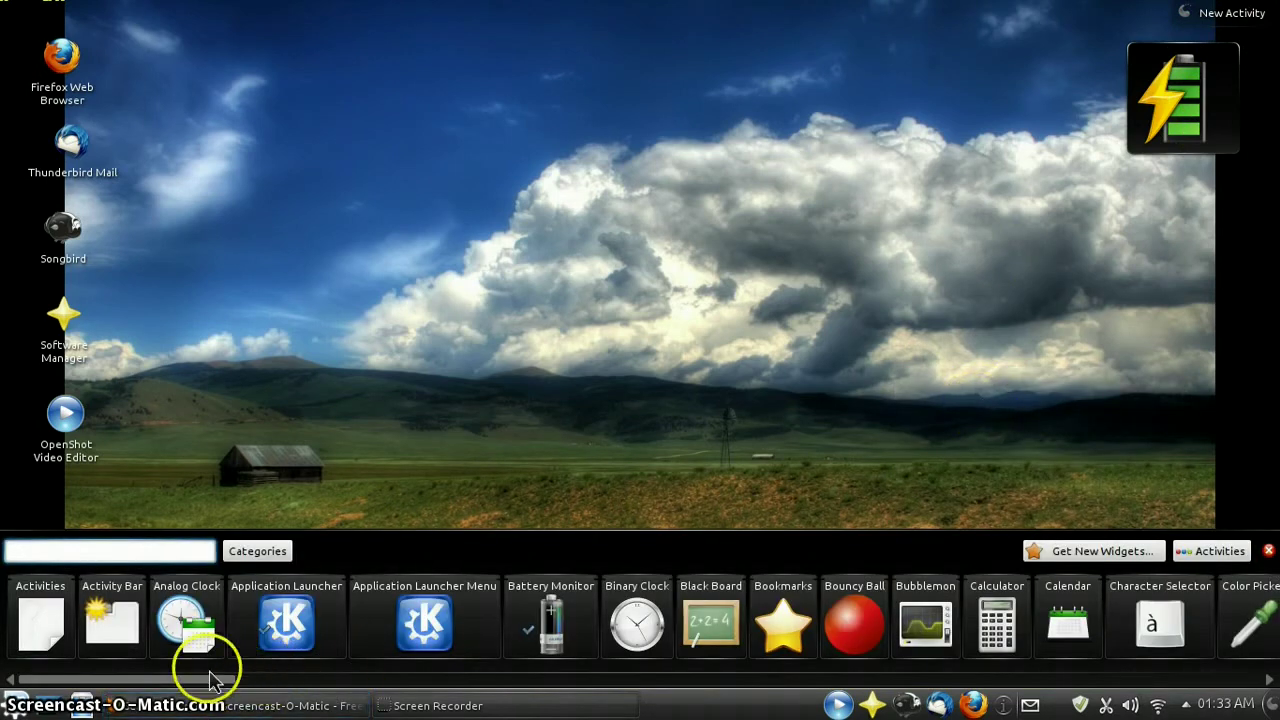
drag(236, 683, 777, 664)
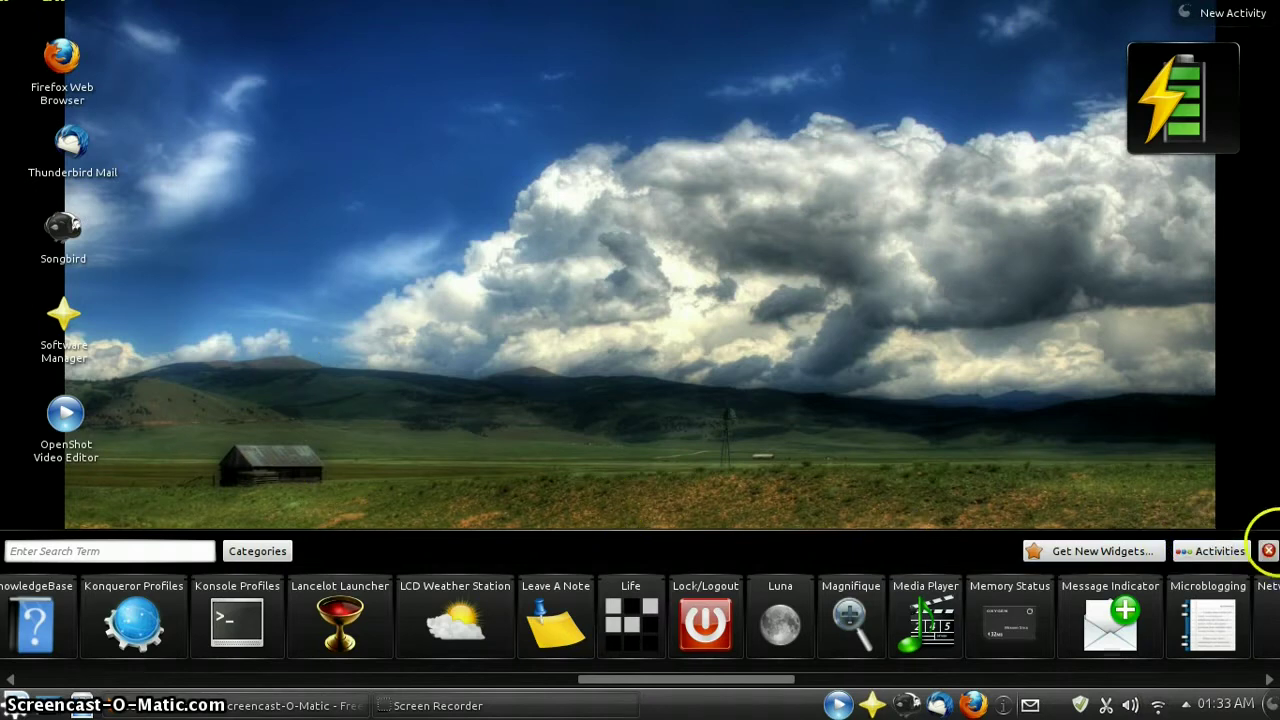
click(1268, 551)
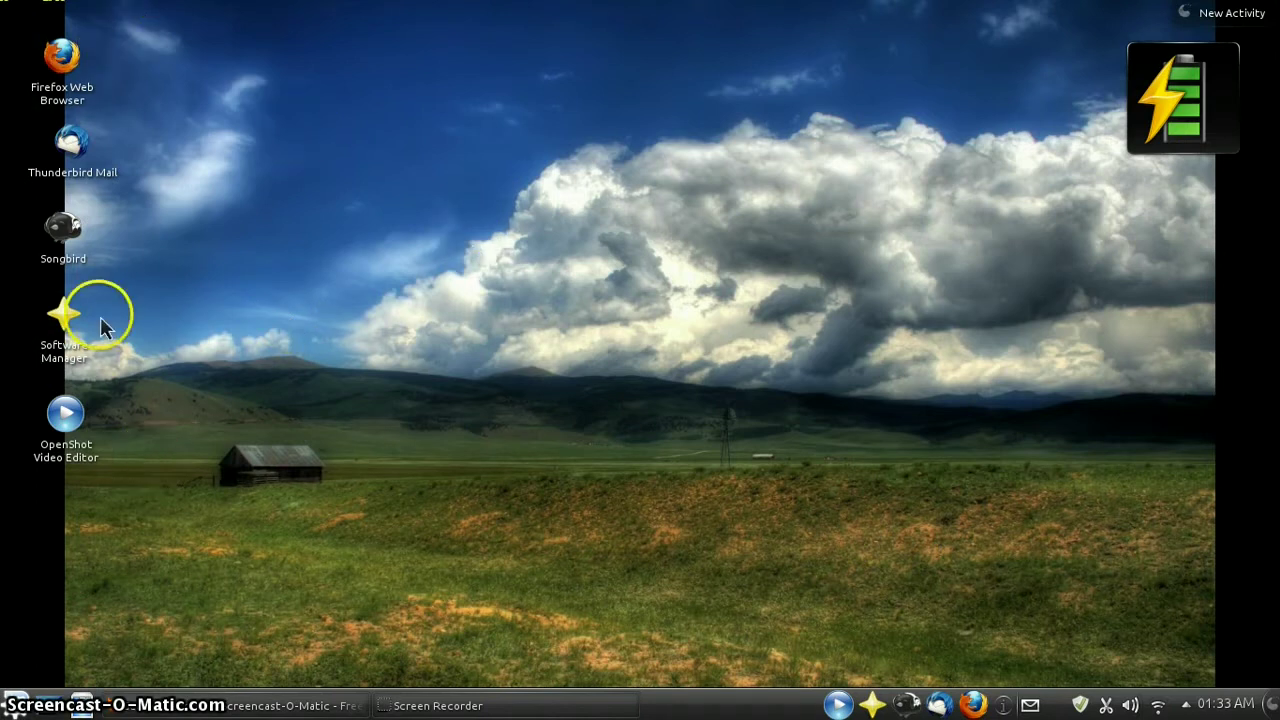
mouse_move(28, 103)
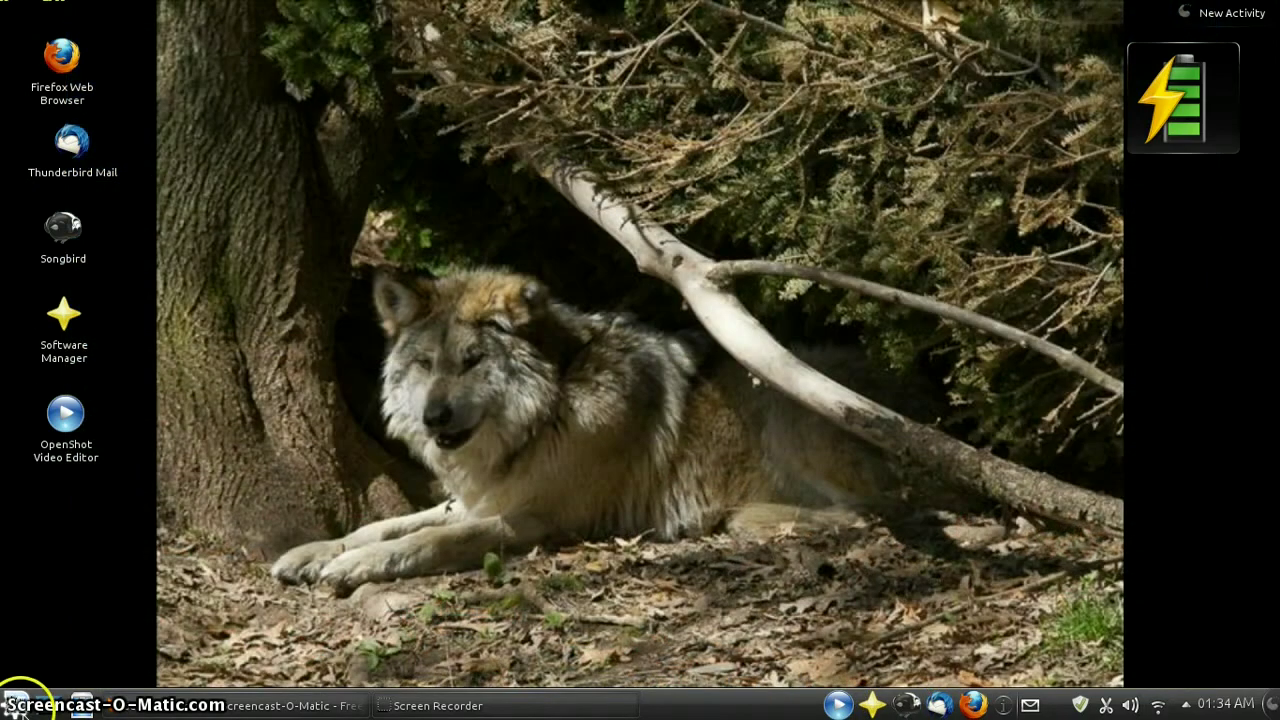
click(18, 703)
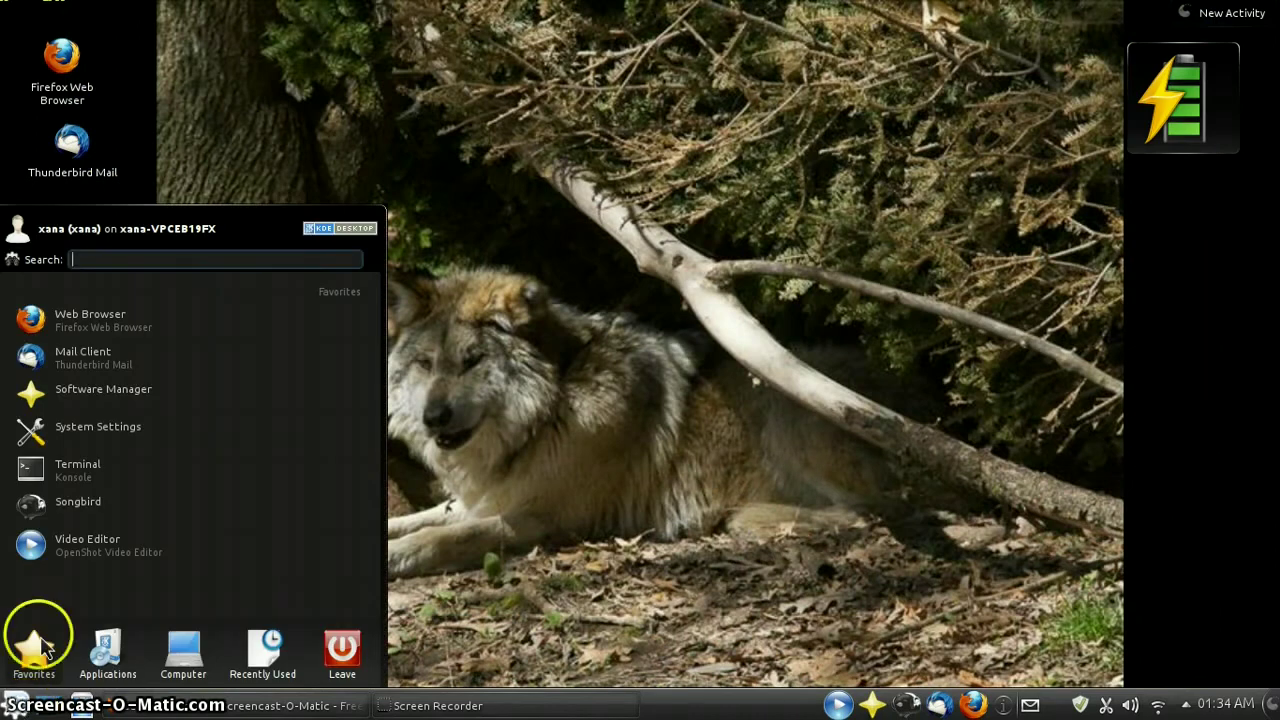
click(126, 318)
right_click(126, 334)
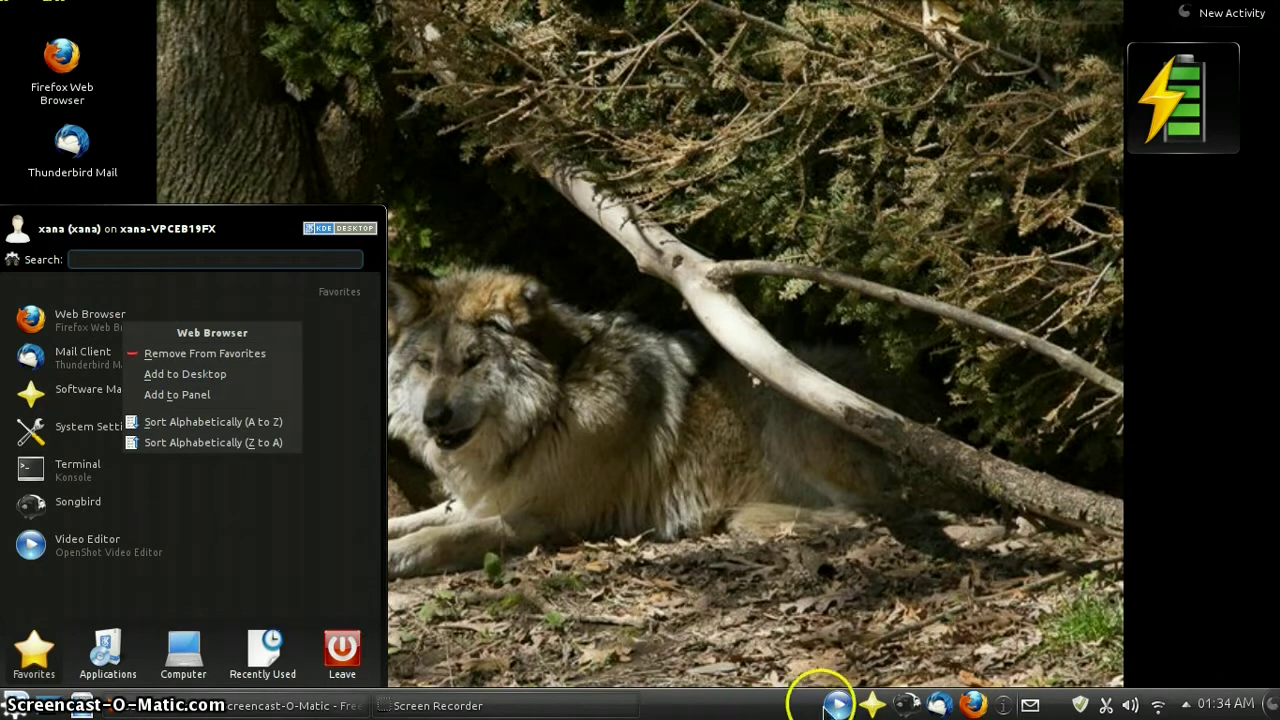
click(1063, 650)
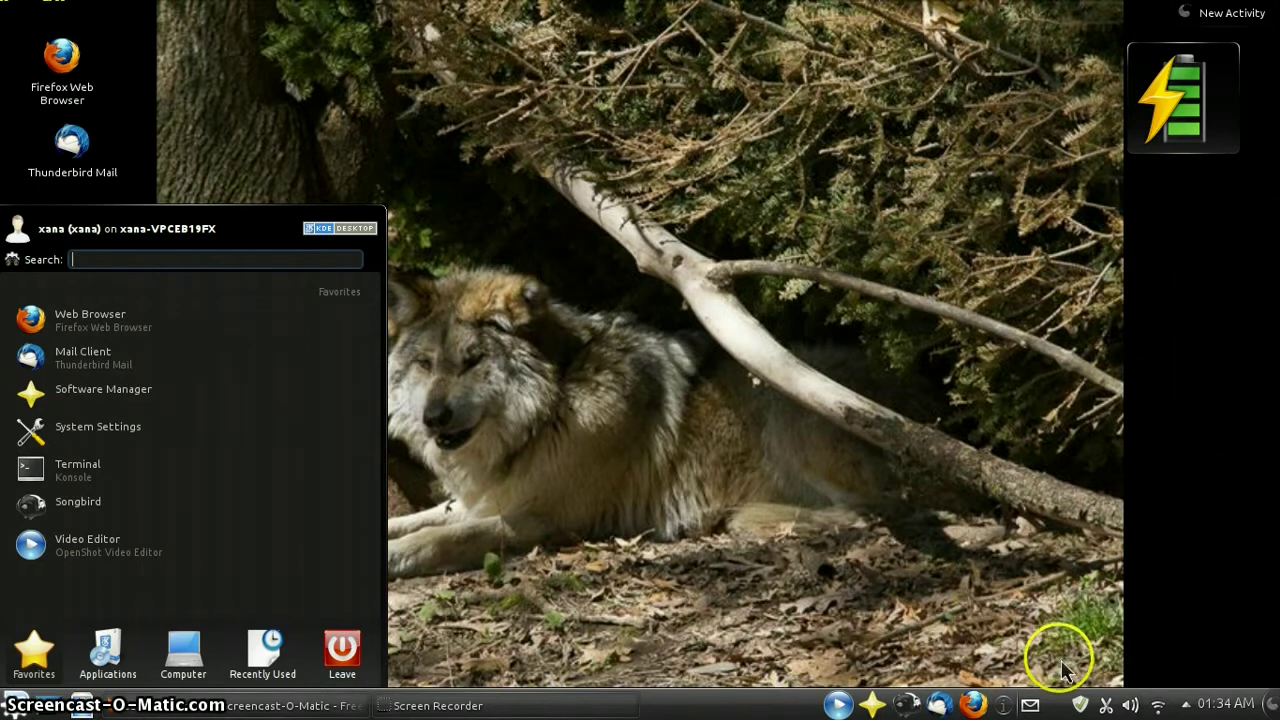
click(791, 387)
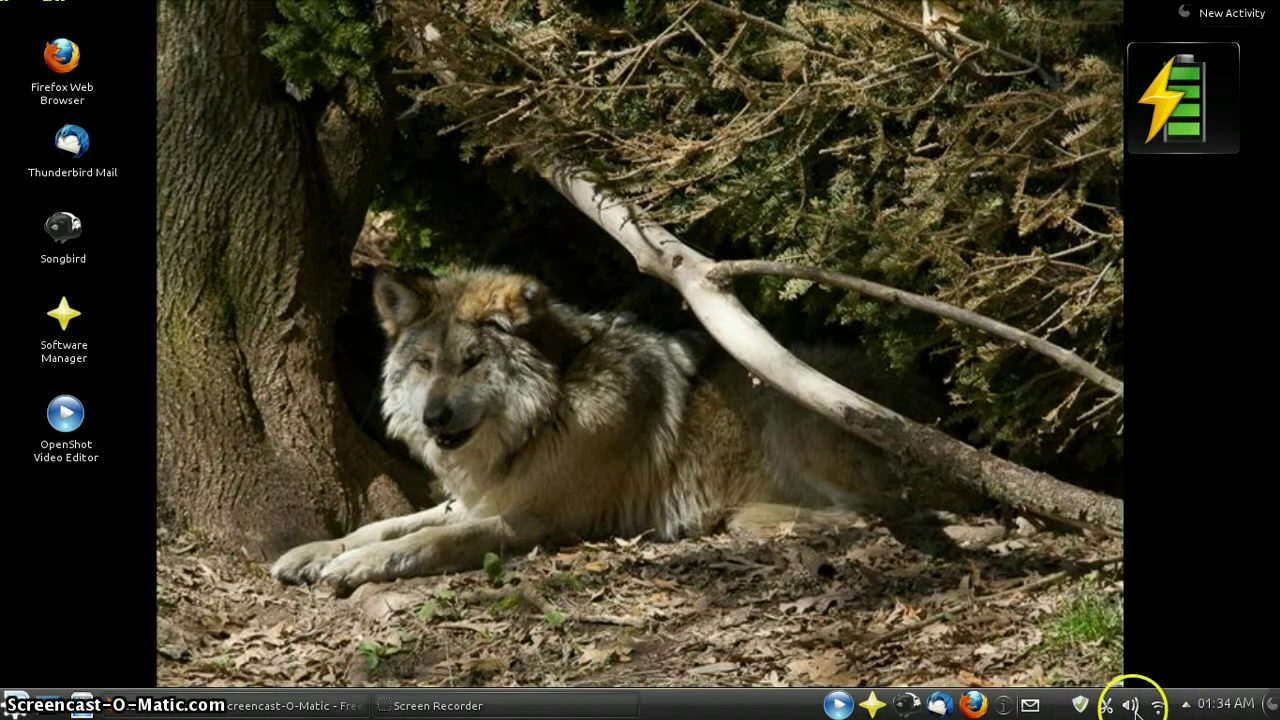
- Check the system tray's update status and bring up the panel's cashew configuration controls
mouse_move(1110, 710)
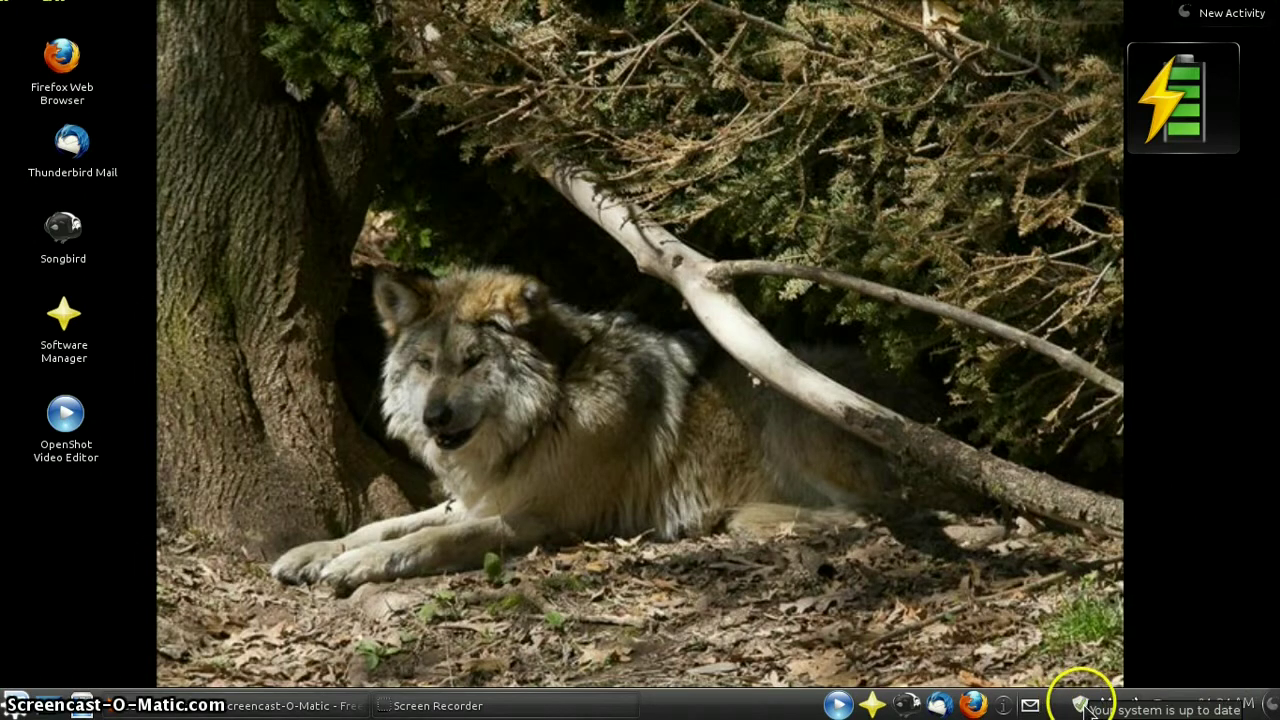
click(1060, 705)
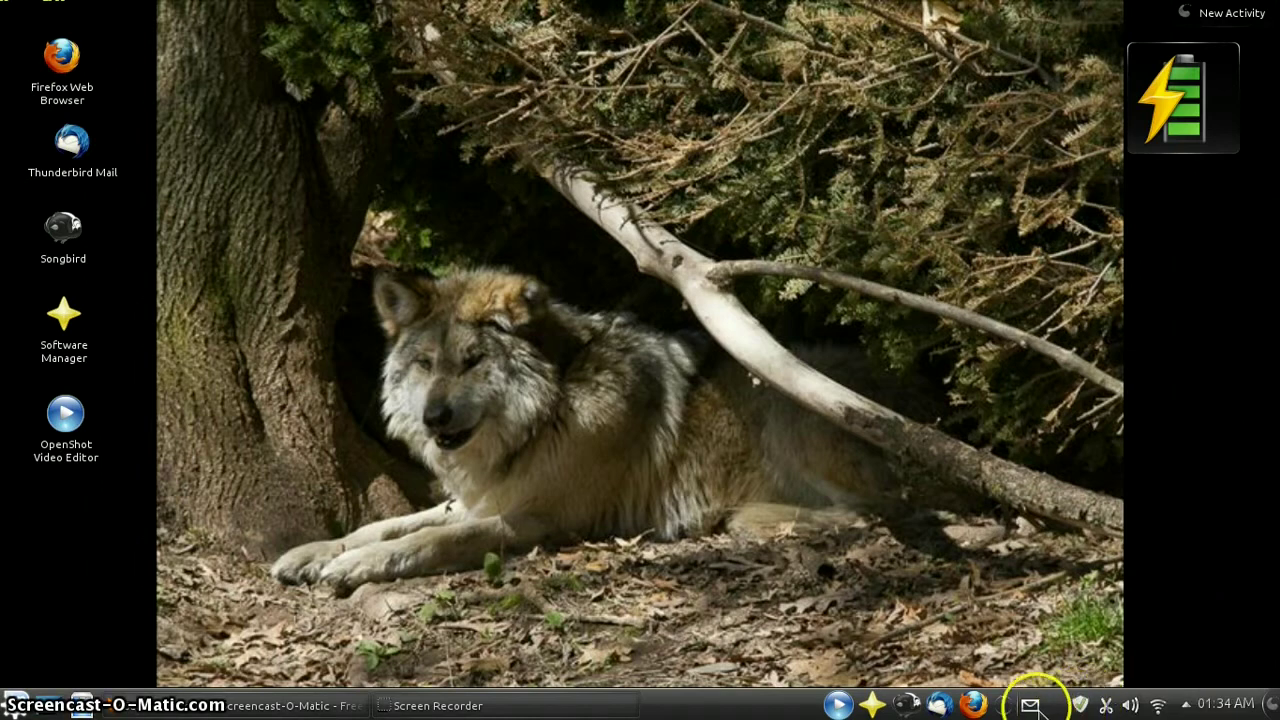
click(1028, 706)
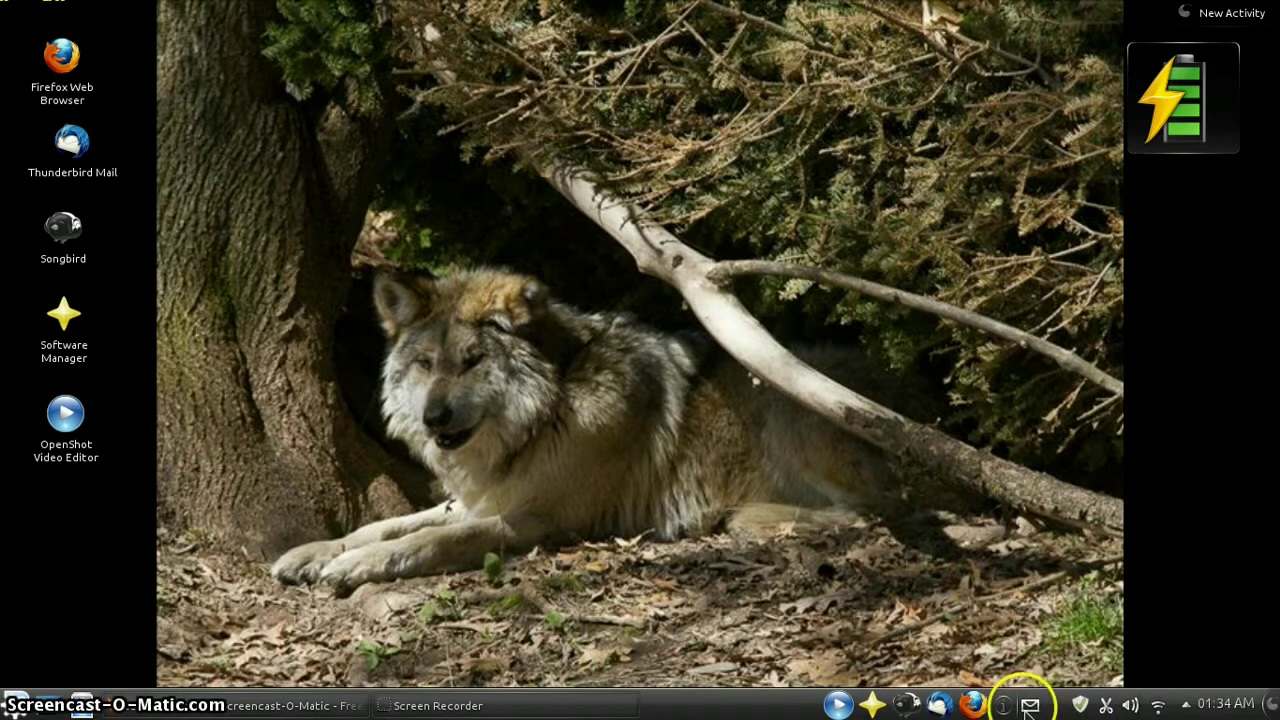
click(1270, 705)
- Move the panel to the top screen edge, close its configuration, and check hidden tray items
drag(555, 645, 540, 10)
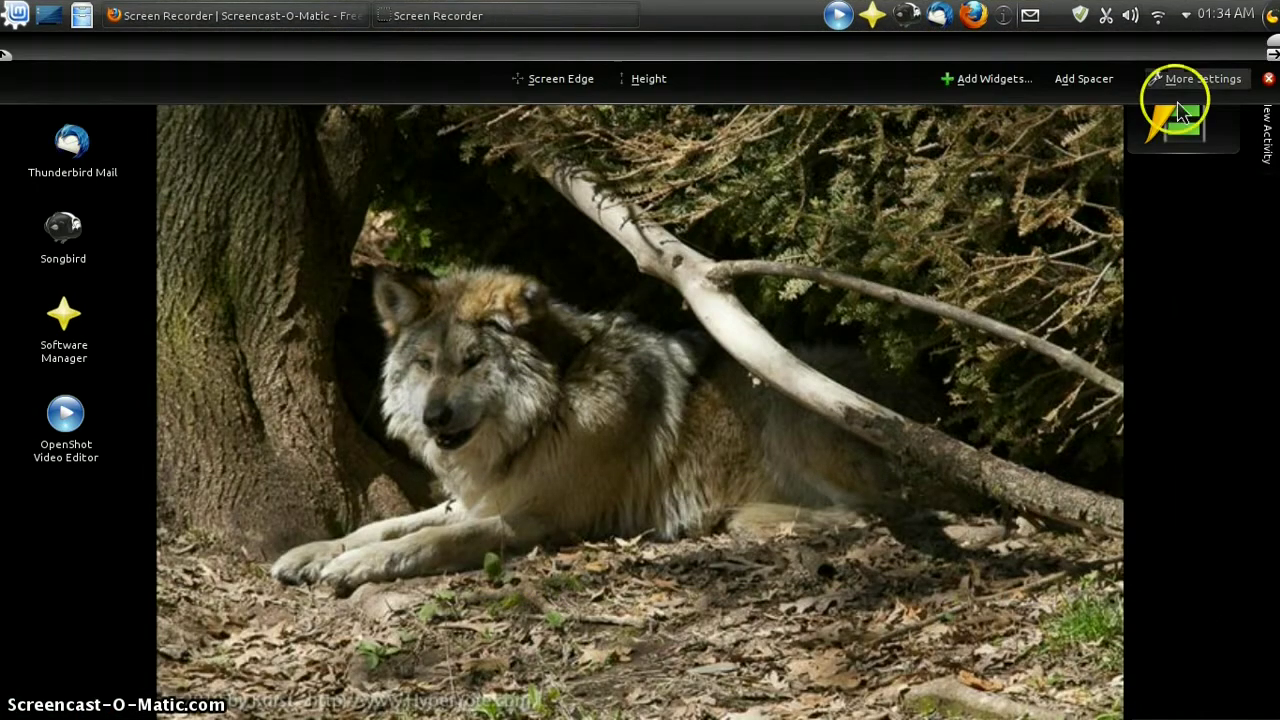
click(1268, 79)
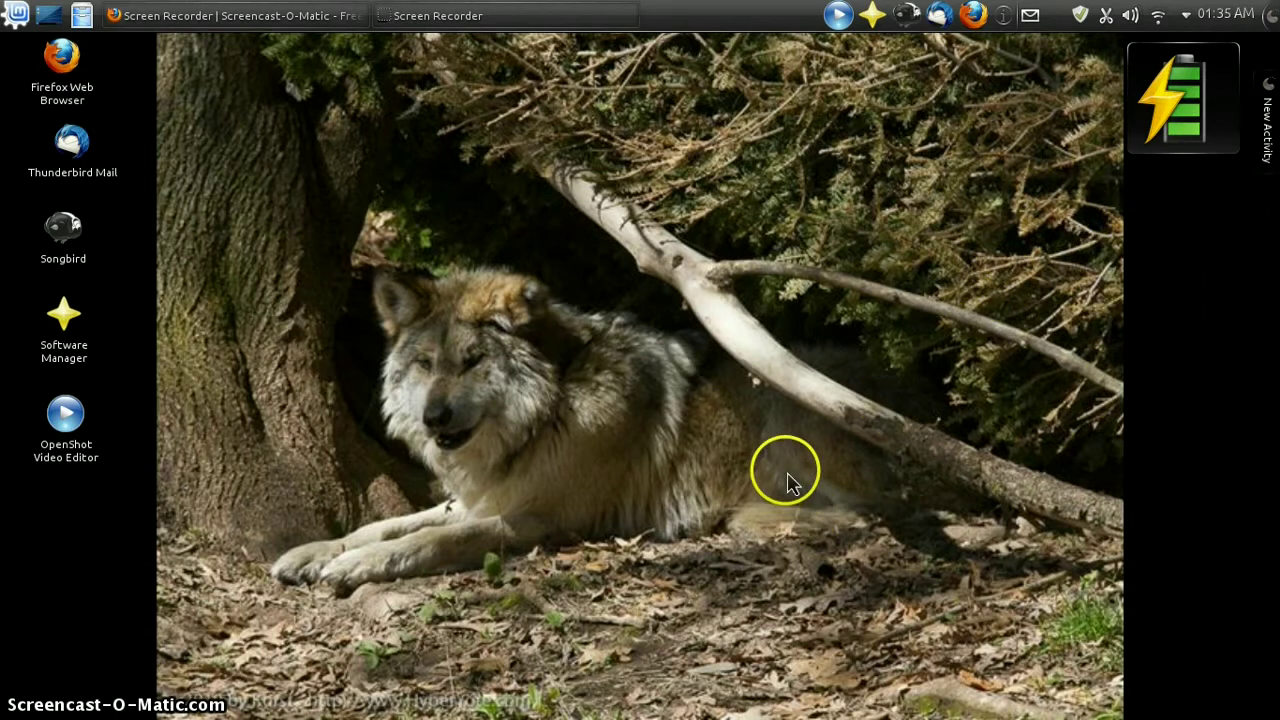
click(1189, 17)
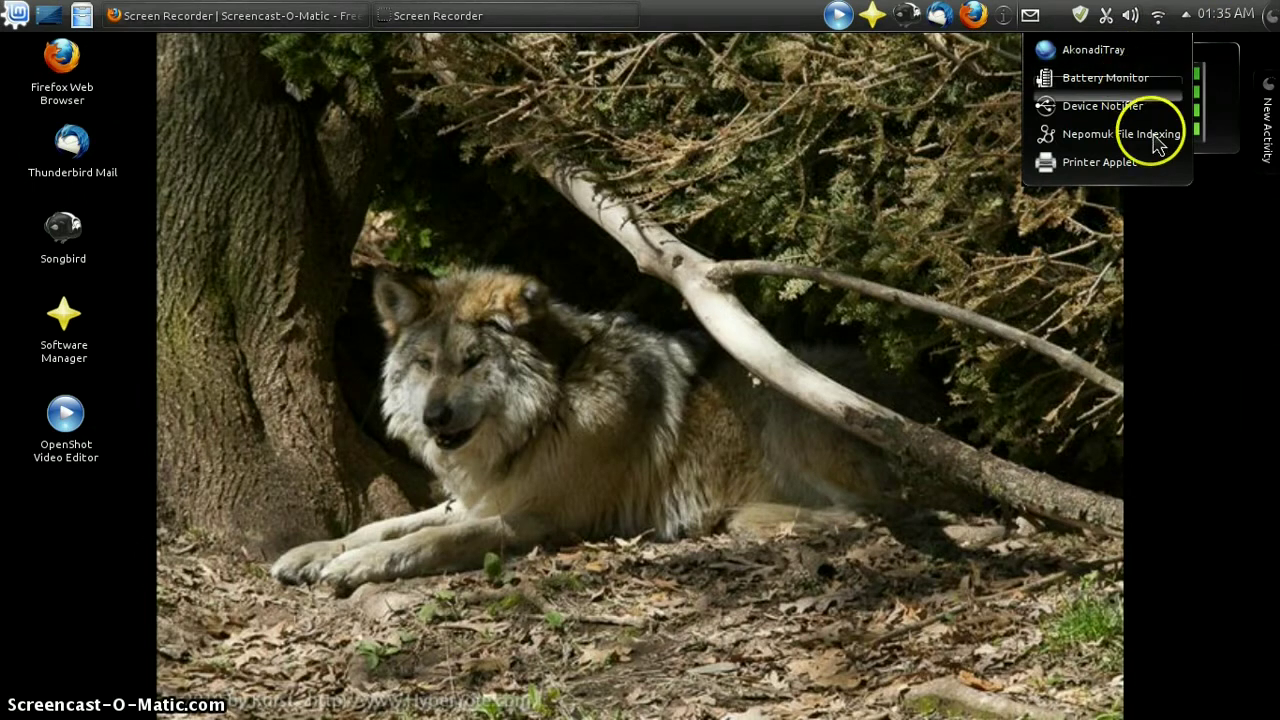
click(794, 251)
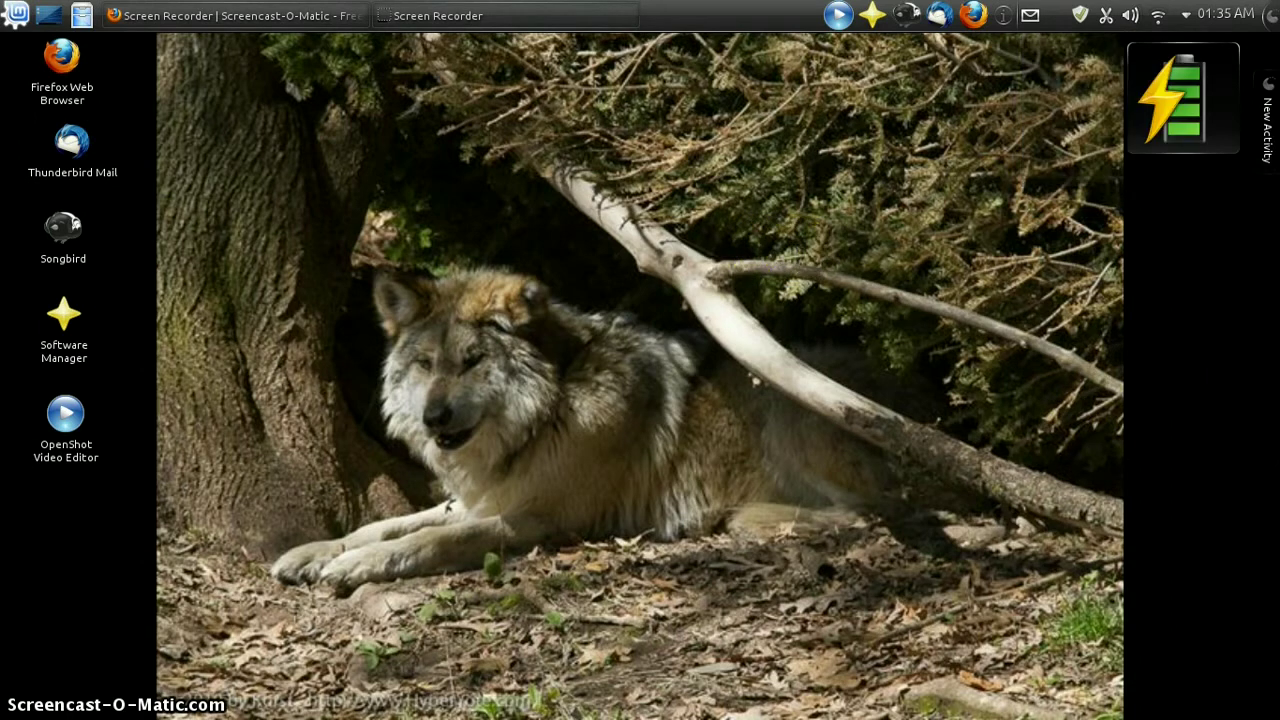
- Open the launcher from the top panel on Favorites like Web Browser, System Settings and Terminal
mouse_move(463, 38)
mouse_move(1133, 84)
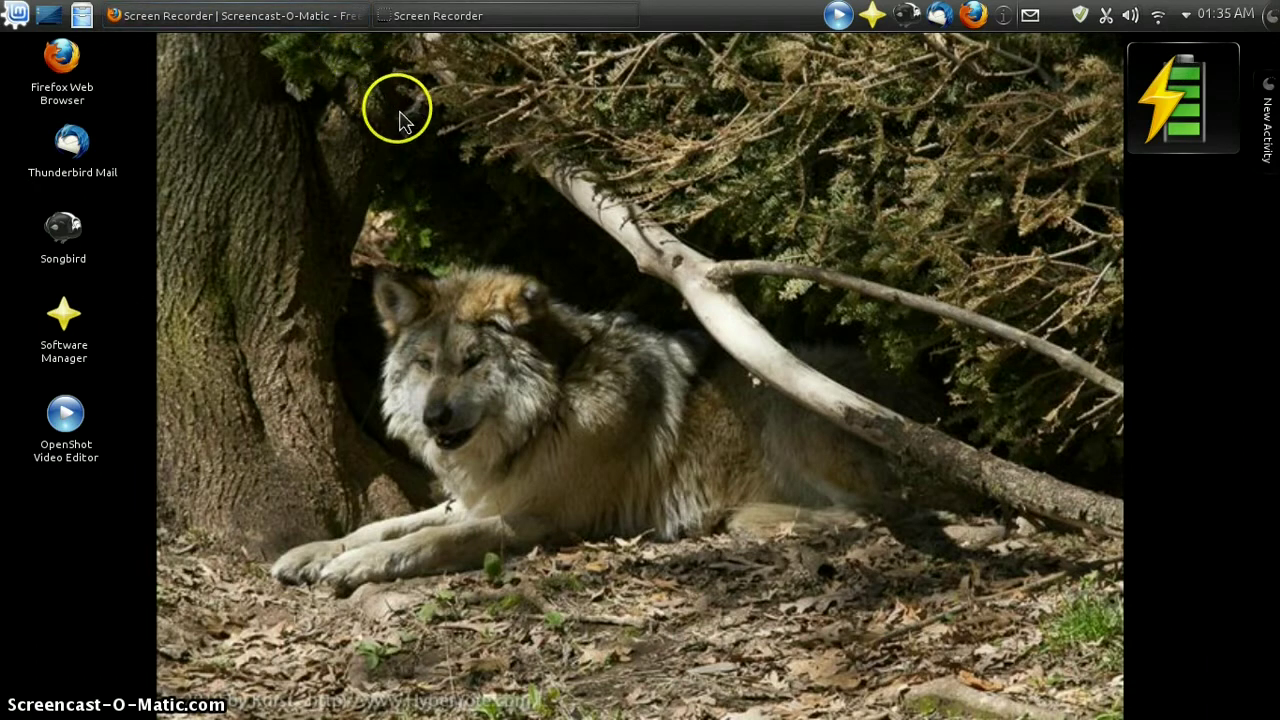
click(18, 15)
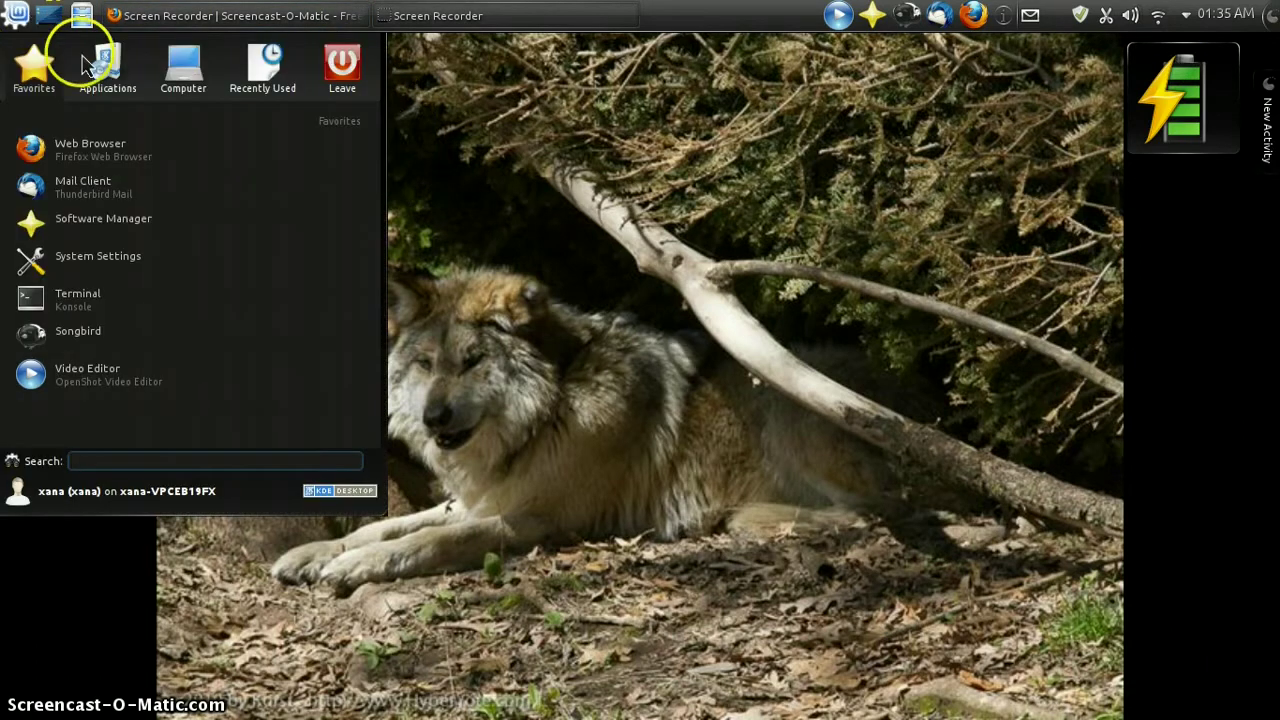
- Browse the launcher's Applications, Recently Used, Favorites and Computer tabs
click(107, 65)
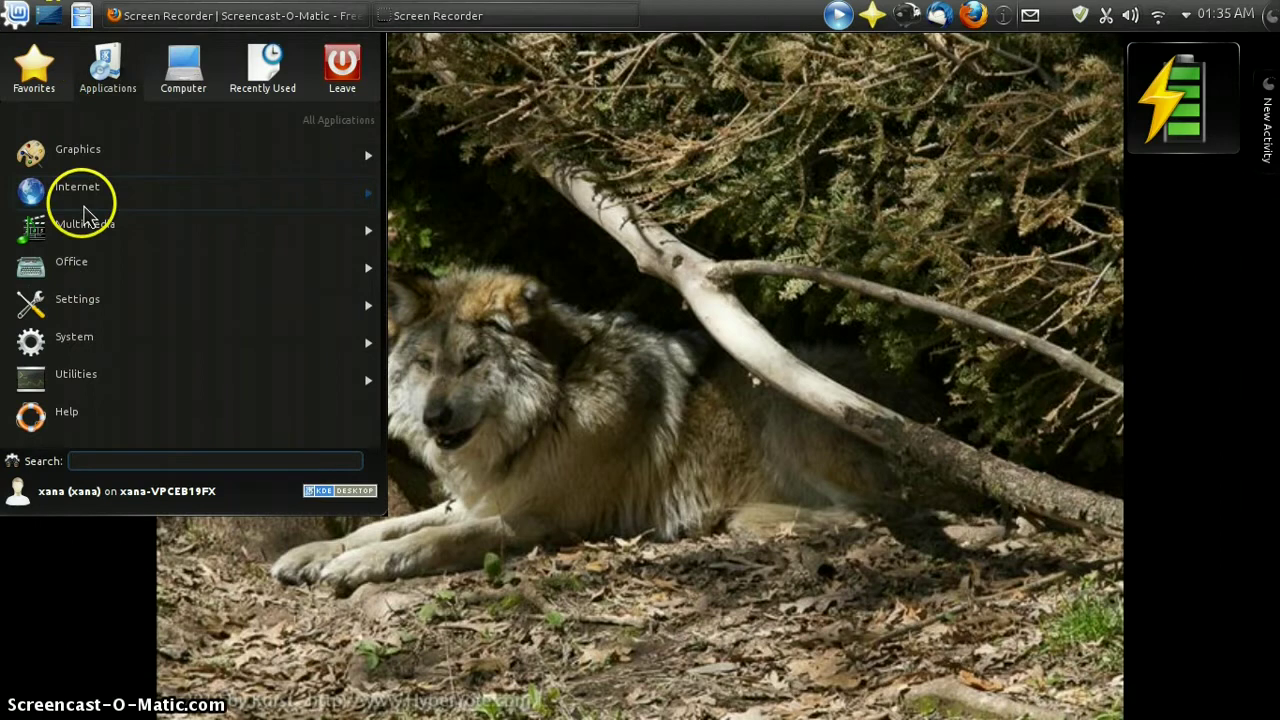
click(262, 65)
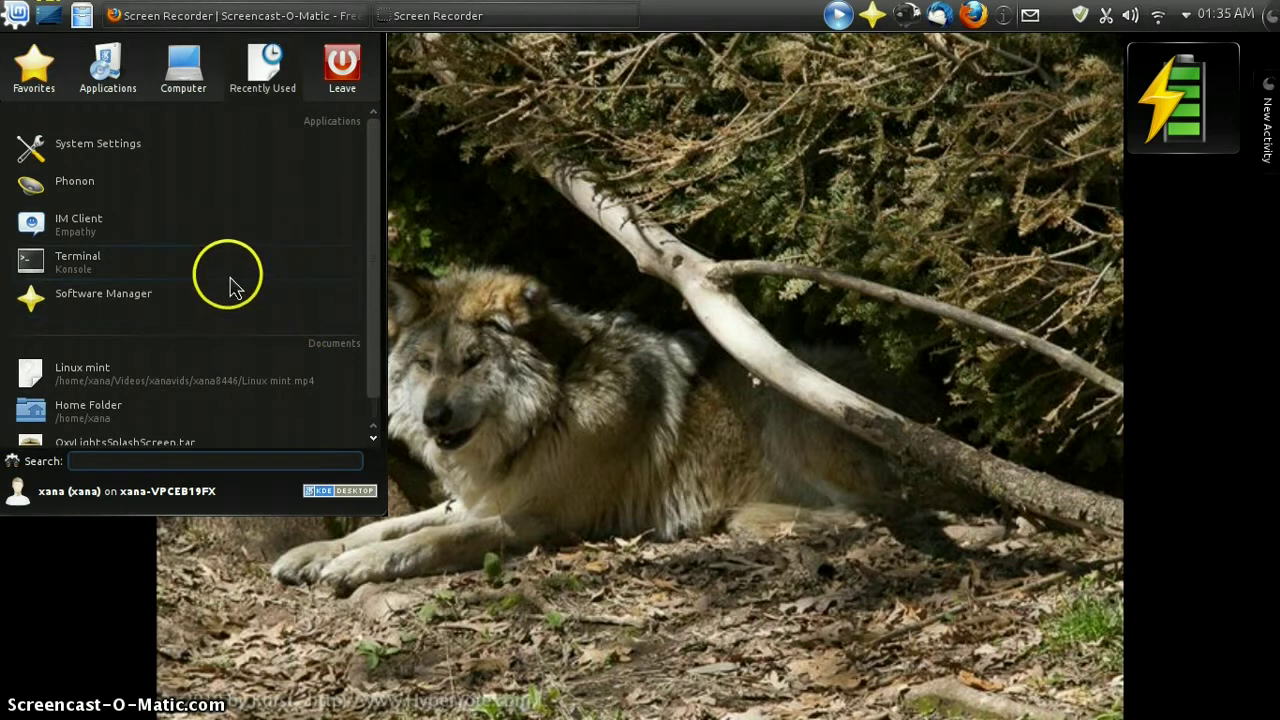
click(25, 60)
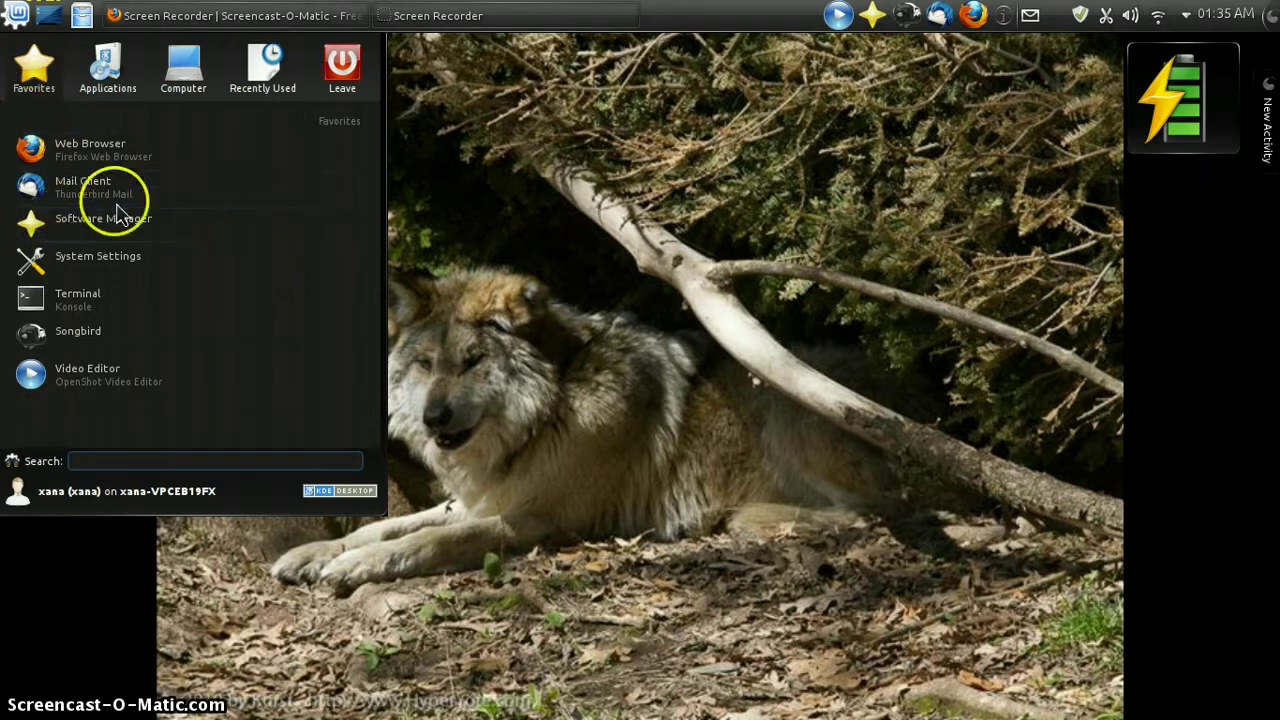
click(183, 65)
mouse_move(33, 72)
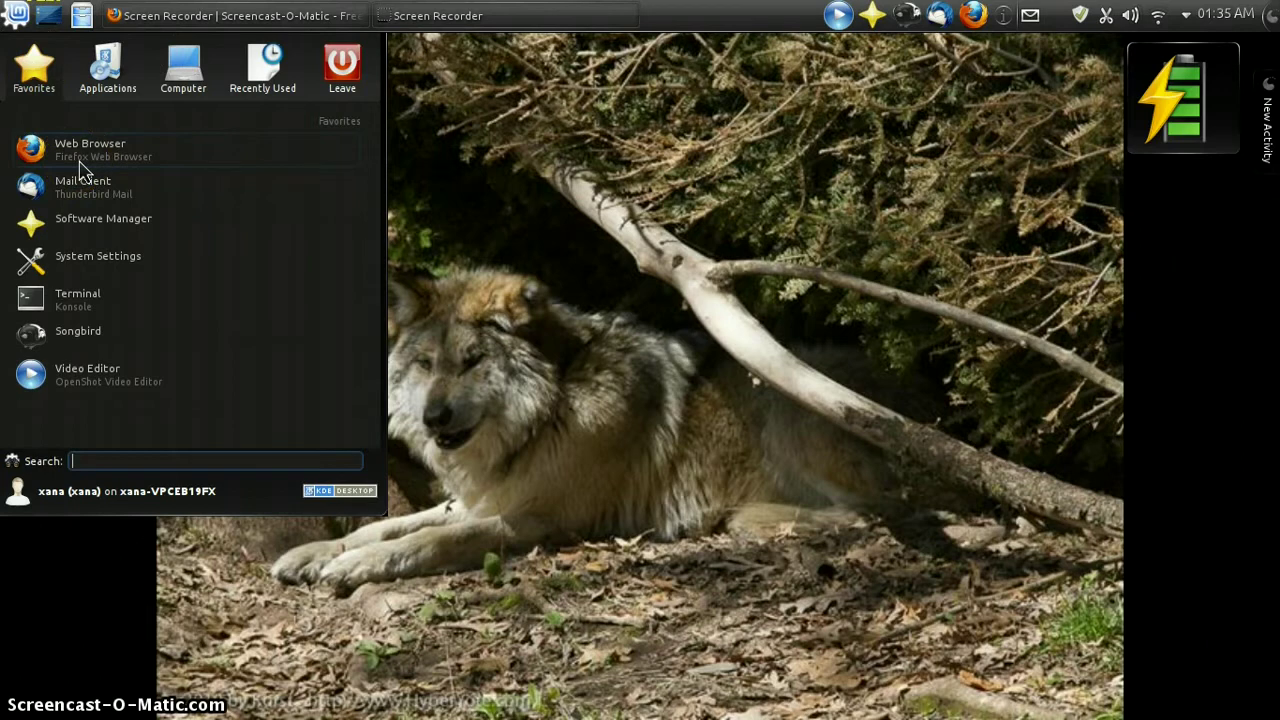
click(93, 190)
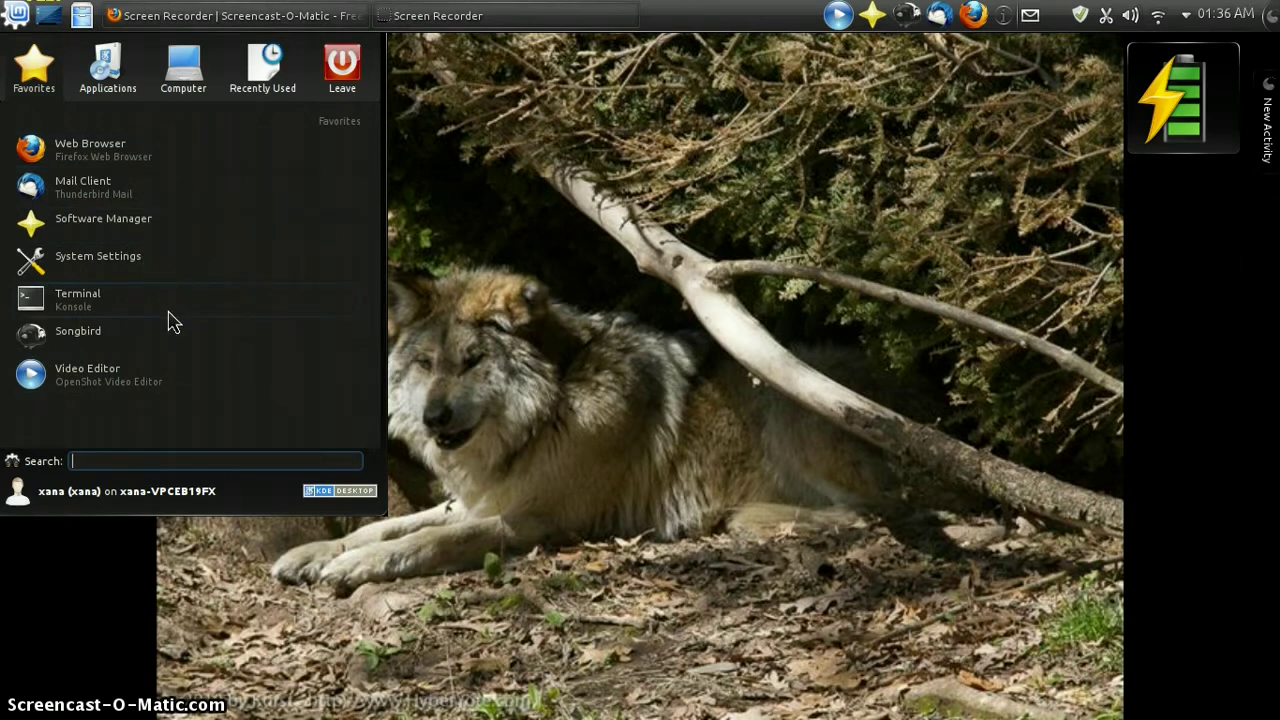
click(160, 343)
click(146, 383)
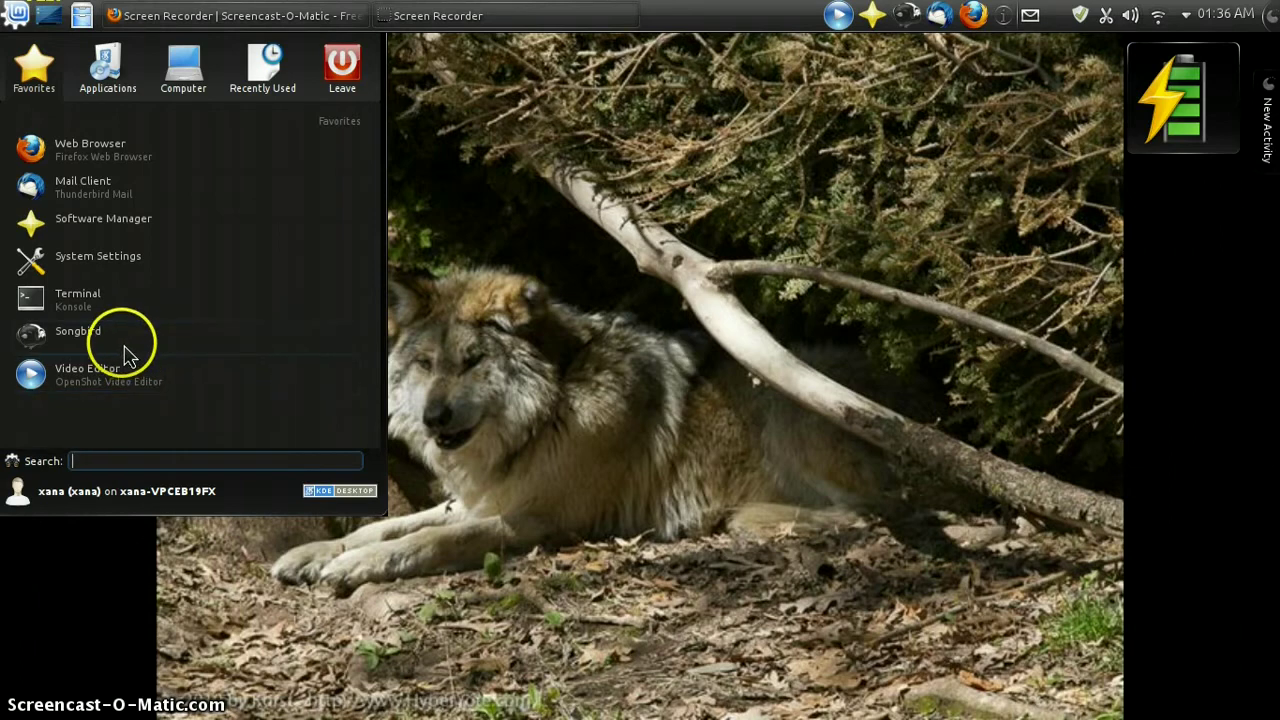
- Scroll the Computer places, view the Leave options, close the launcher, and open Dolphin's Home folder
mouse_move(165, 80)
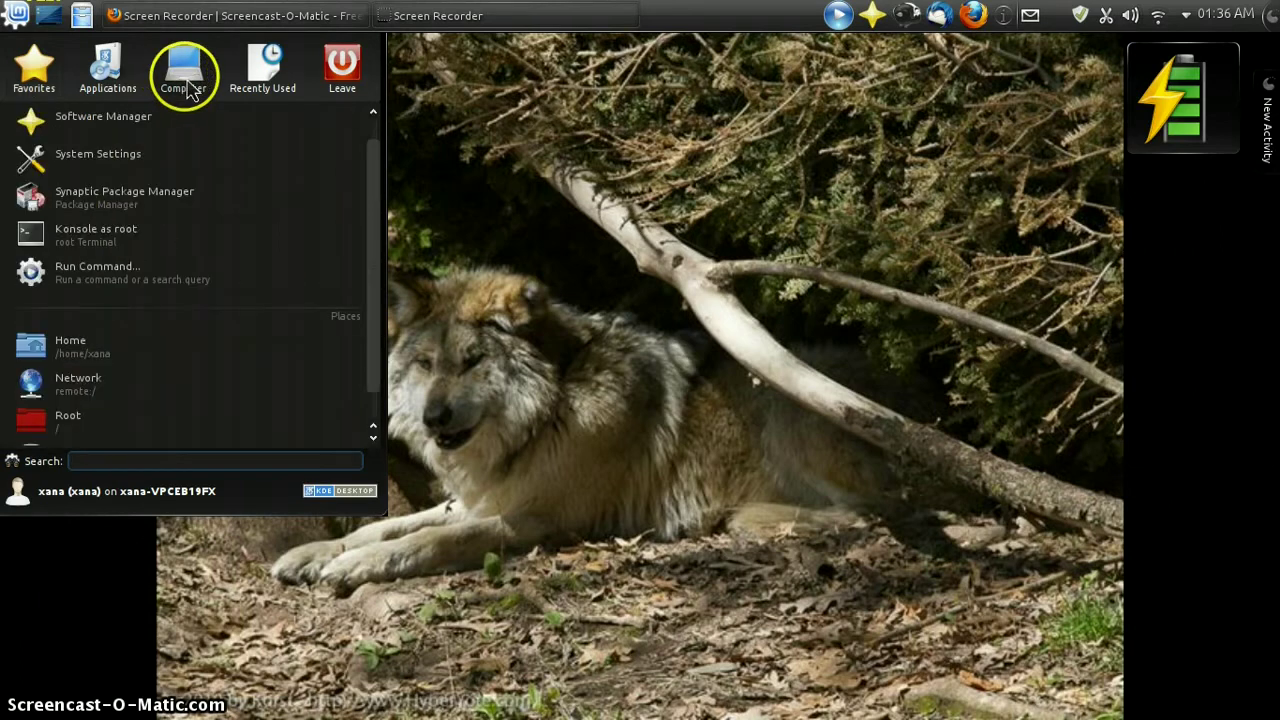
scroll(268, 155, down, 1)
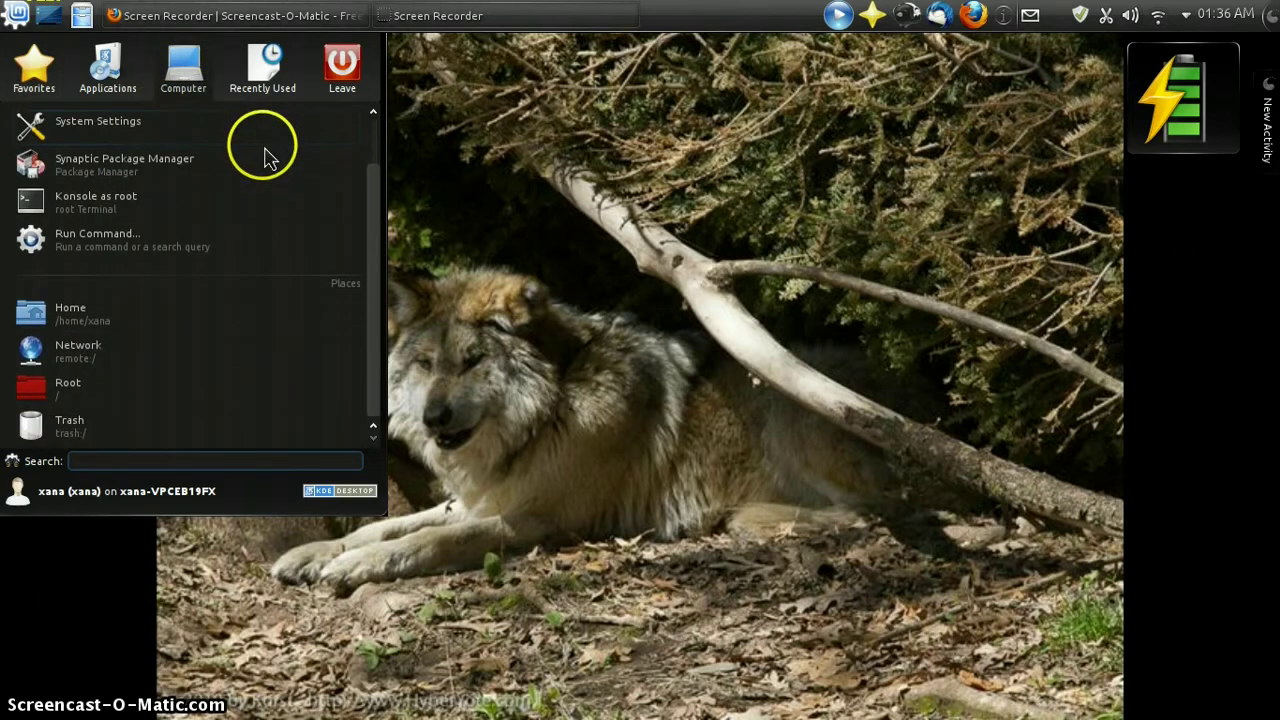
scroll(205, 262, up, 1)
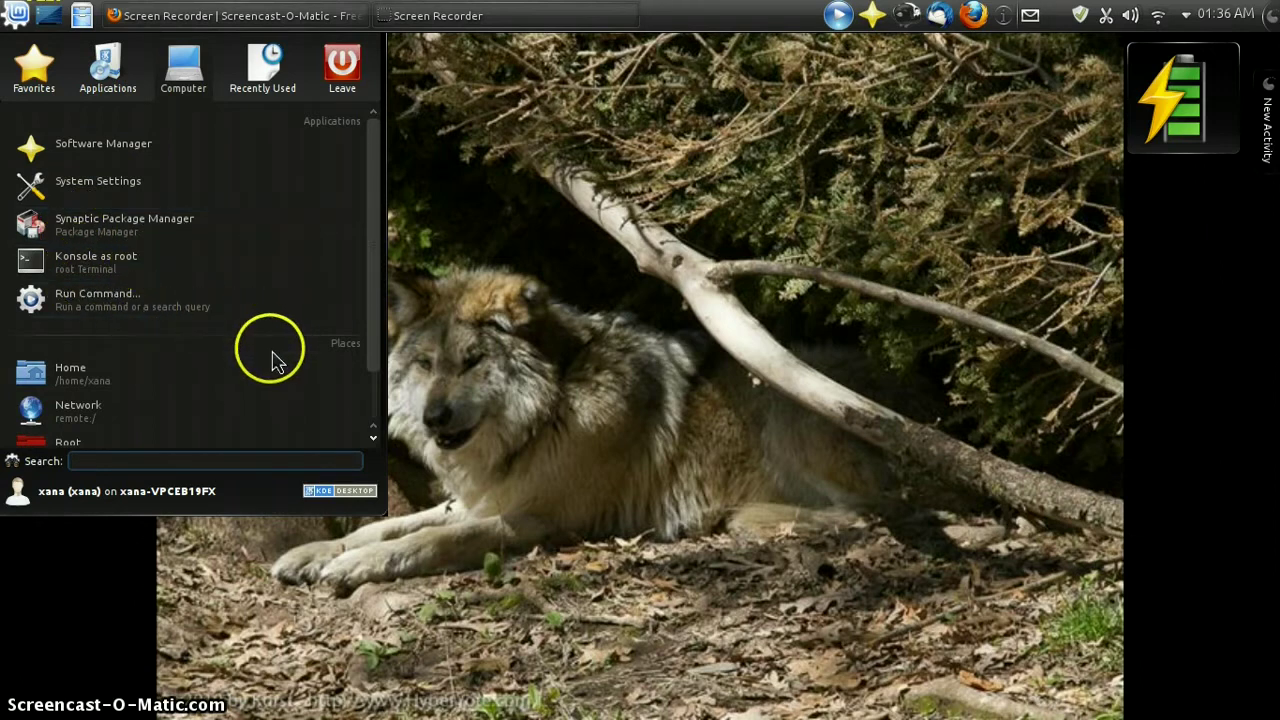
scroll(230, 345, down, 1)
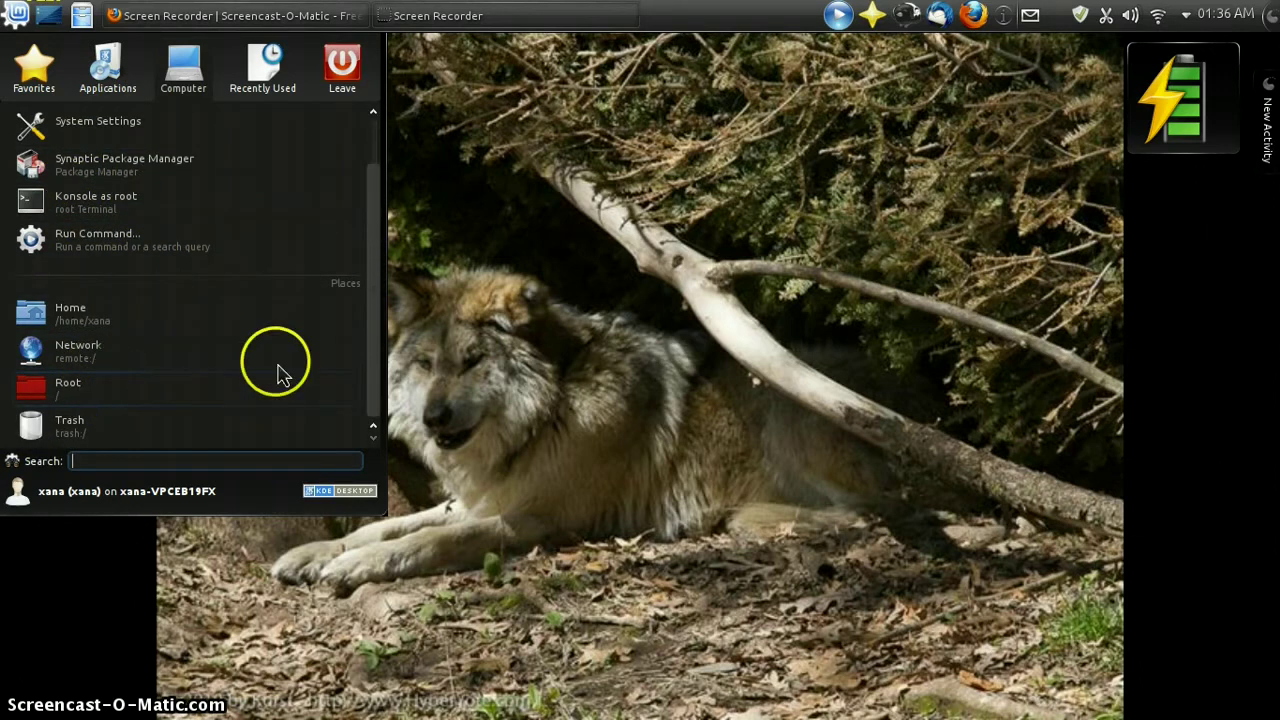
mouse_move(258, 75)
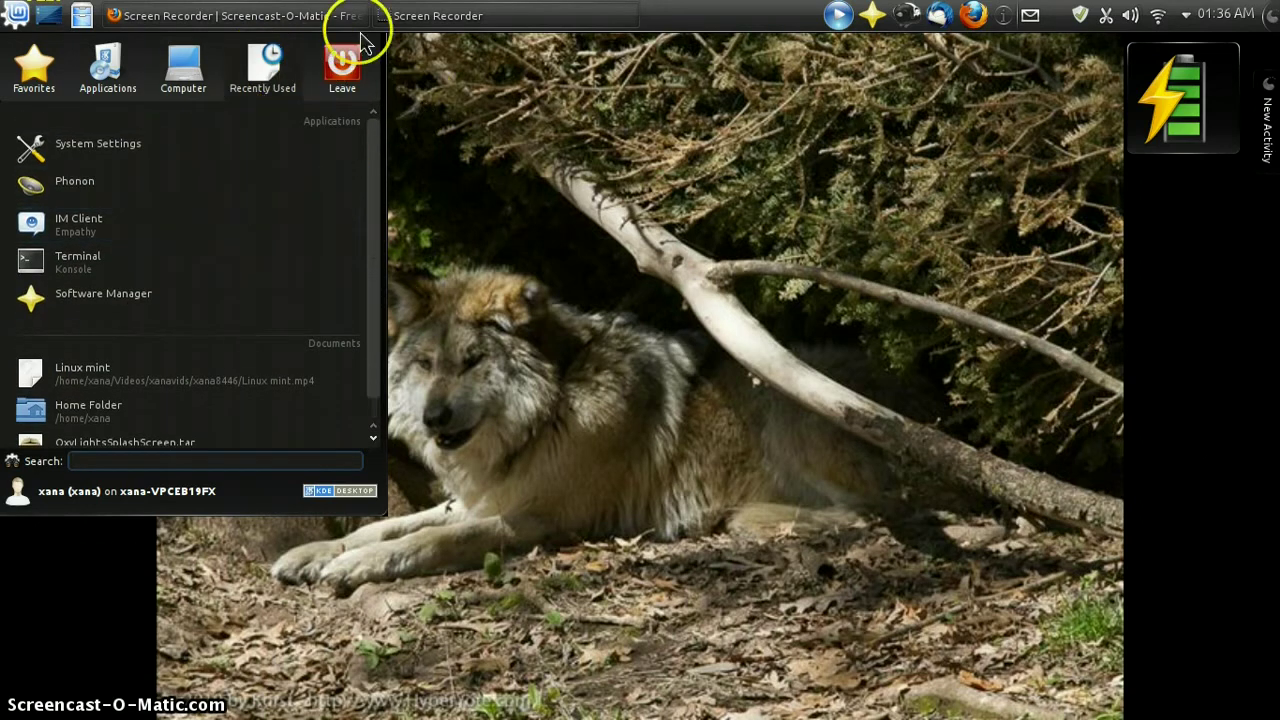
mouse_move(343, 55)
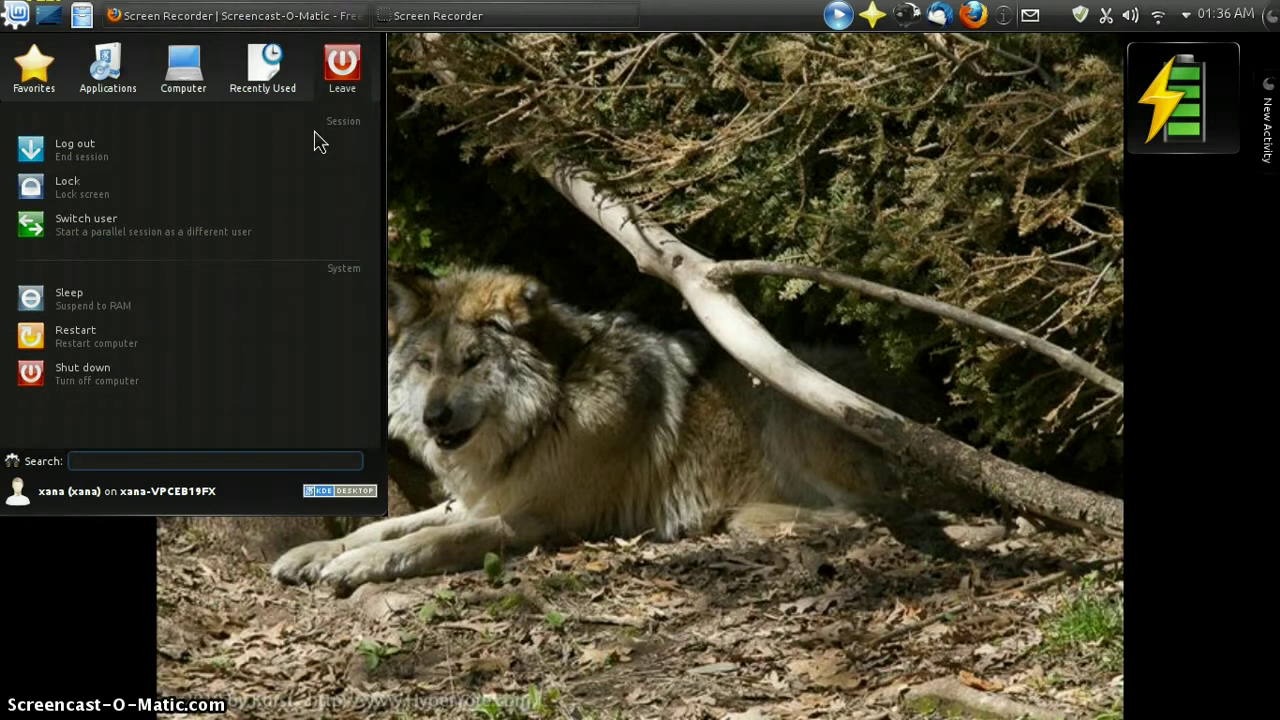
click(861, 227)
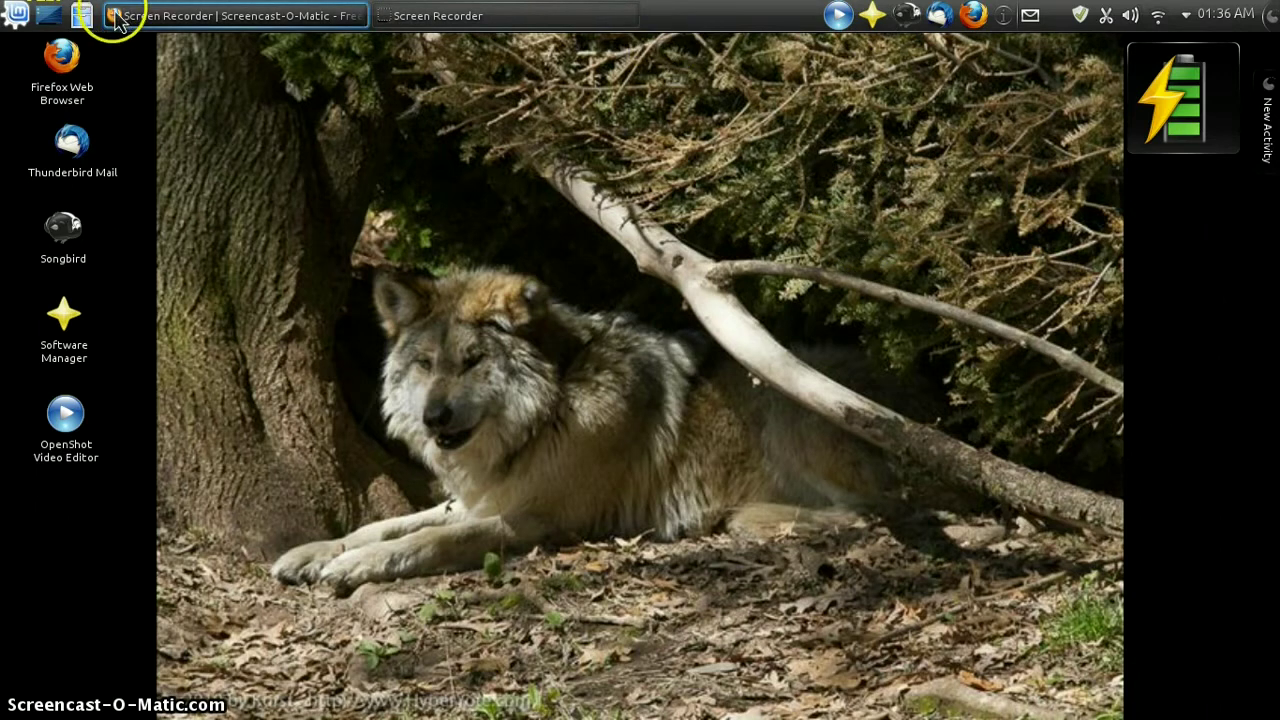
click(83, 16)
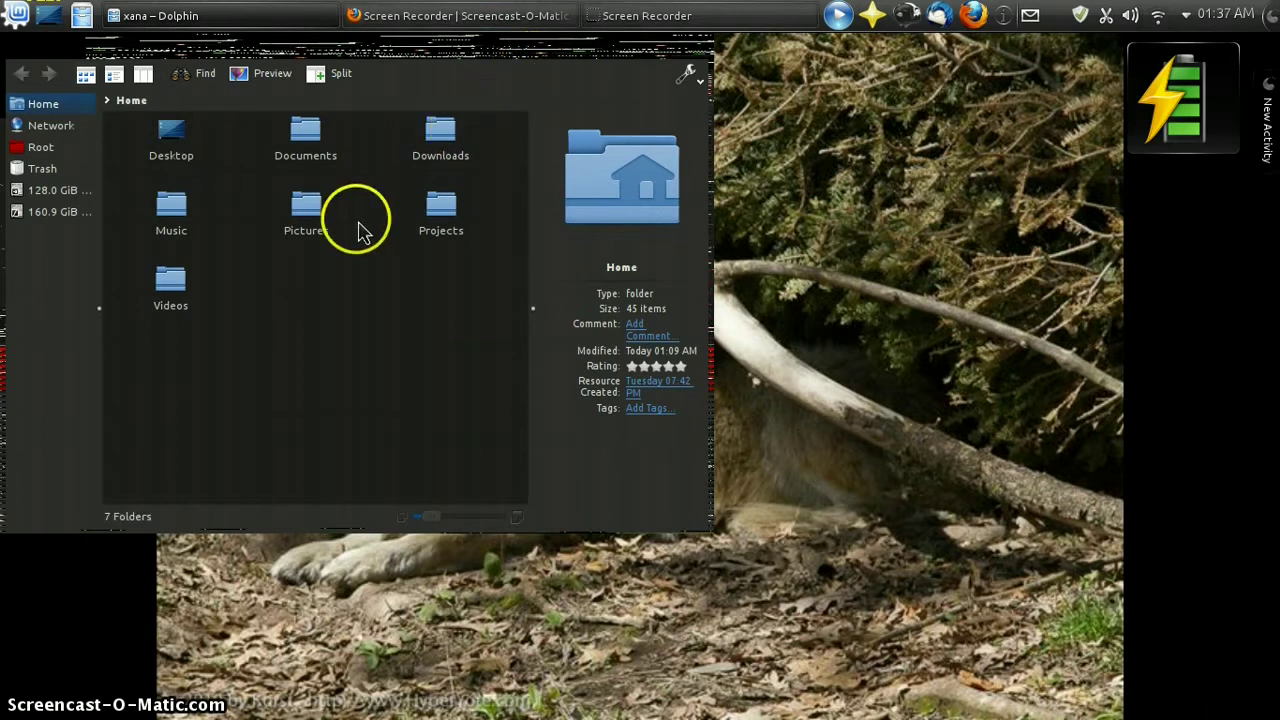
- Check the Pictures folder details in the home folder, then close Dolphin
mouse_move(300, 235)
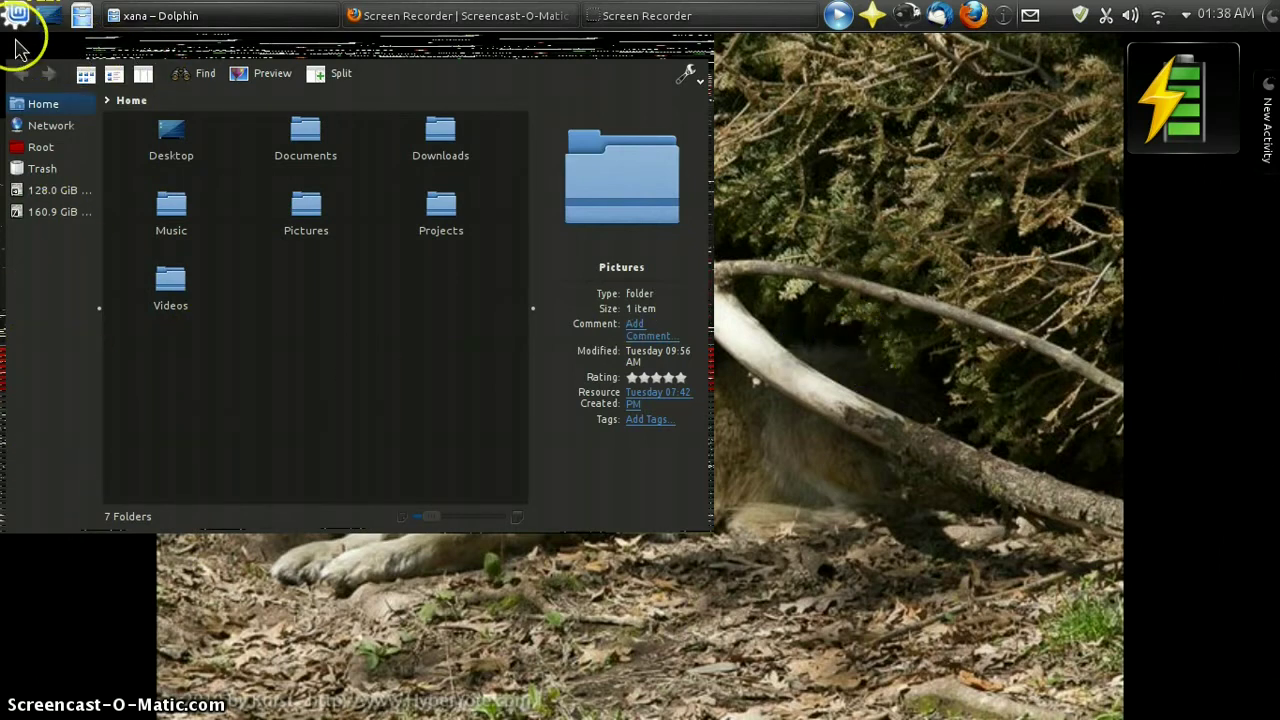
click(704, 52)
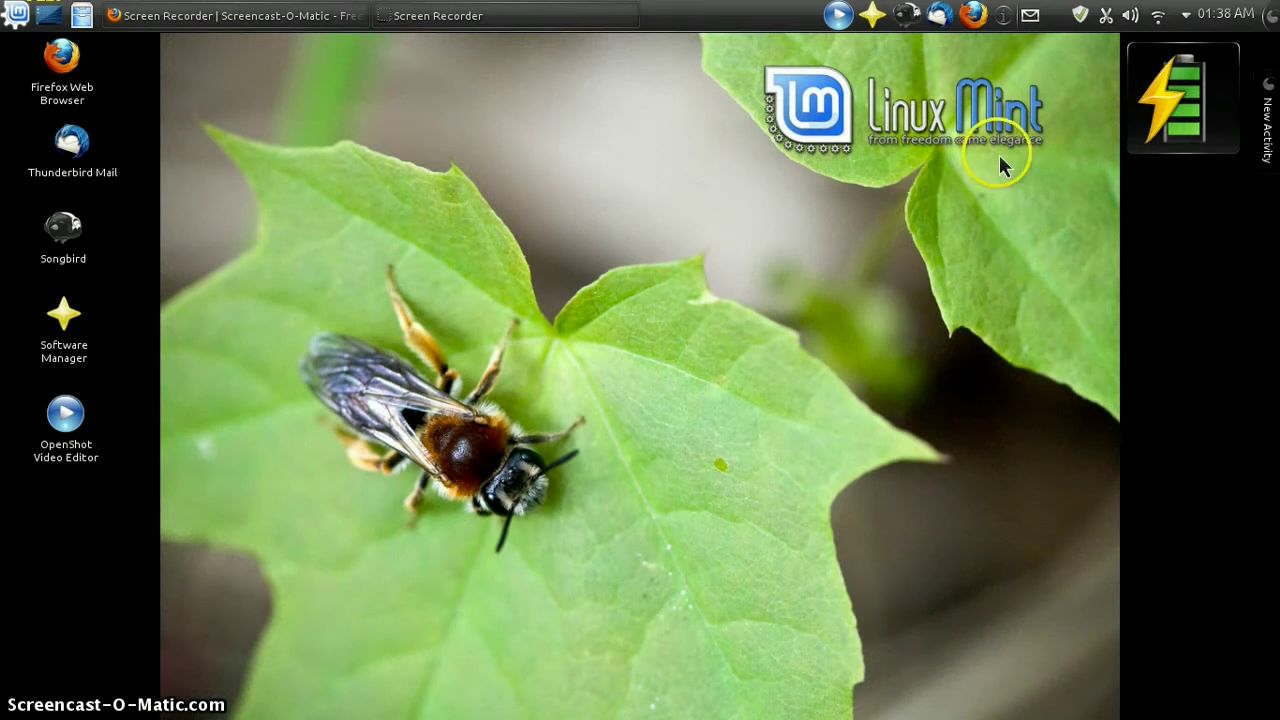
- Open the wireless applet showing the LambdaChi973 connection and bring up its options menu
click(1157, 18)
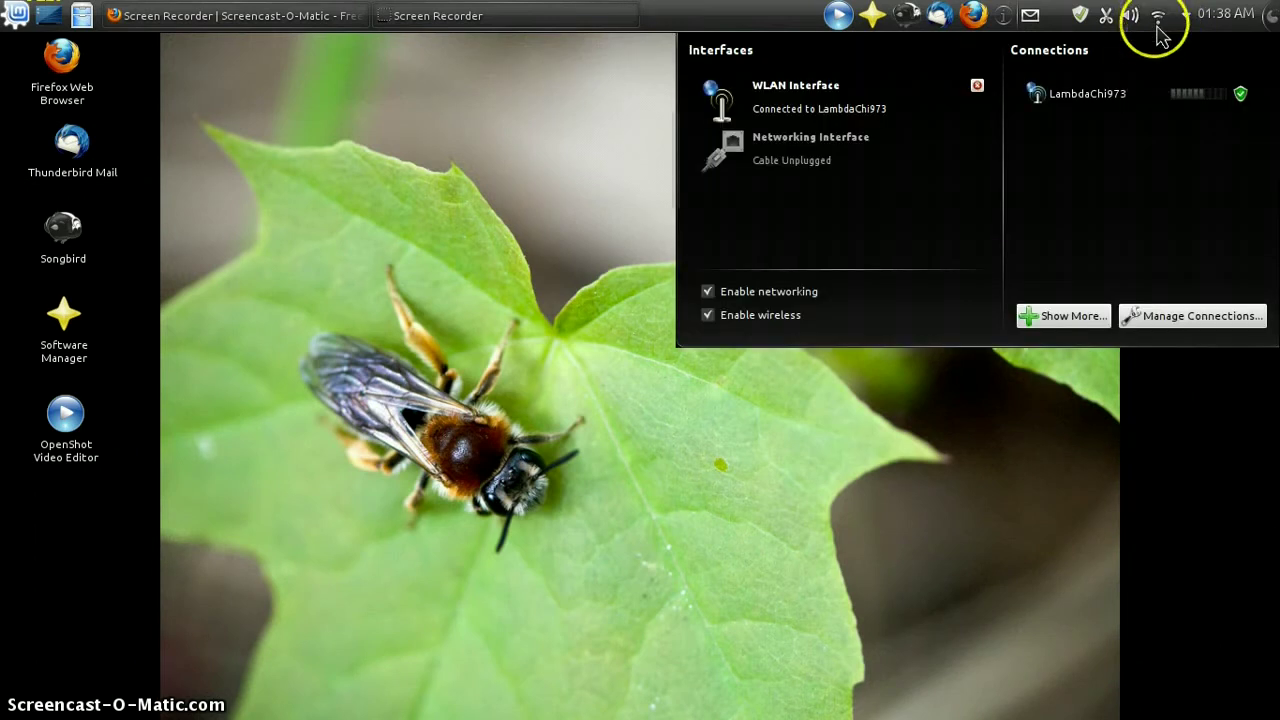
right_click(1109, 99)
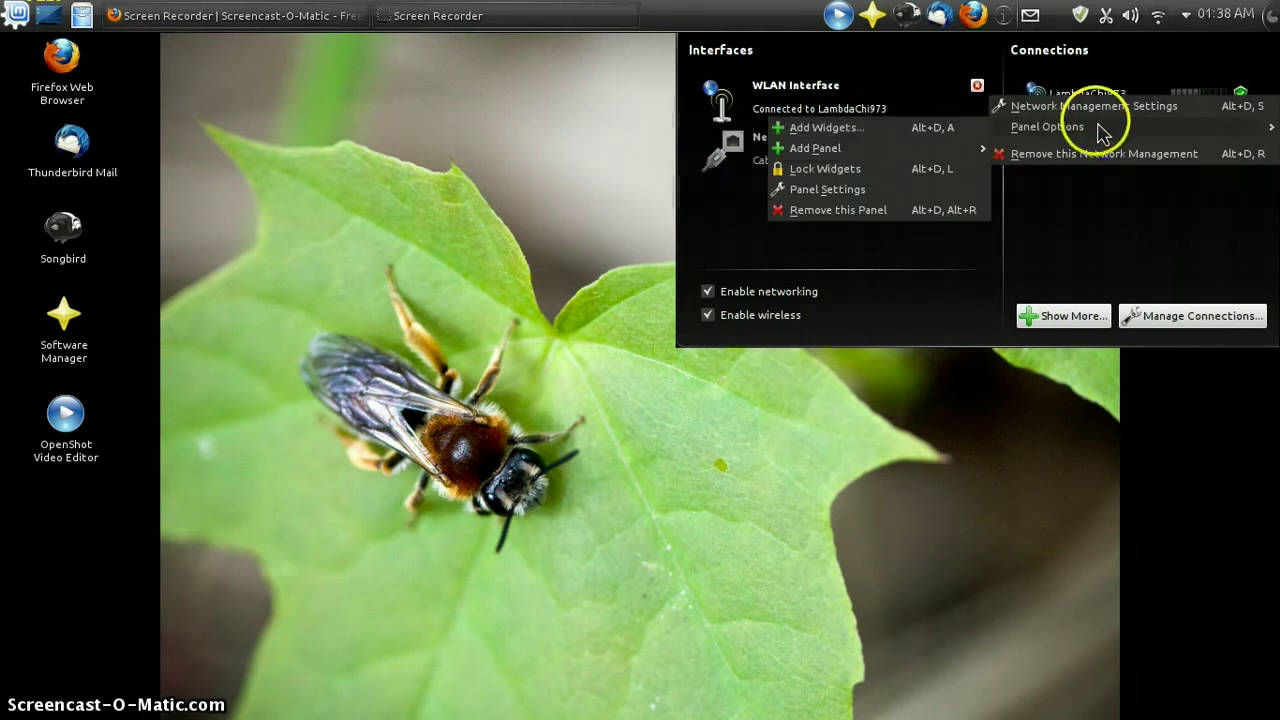
- Open Network Management Settings, centre the window, and select the LambdaChi973 then Spartan connections
click(1115, 108)
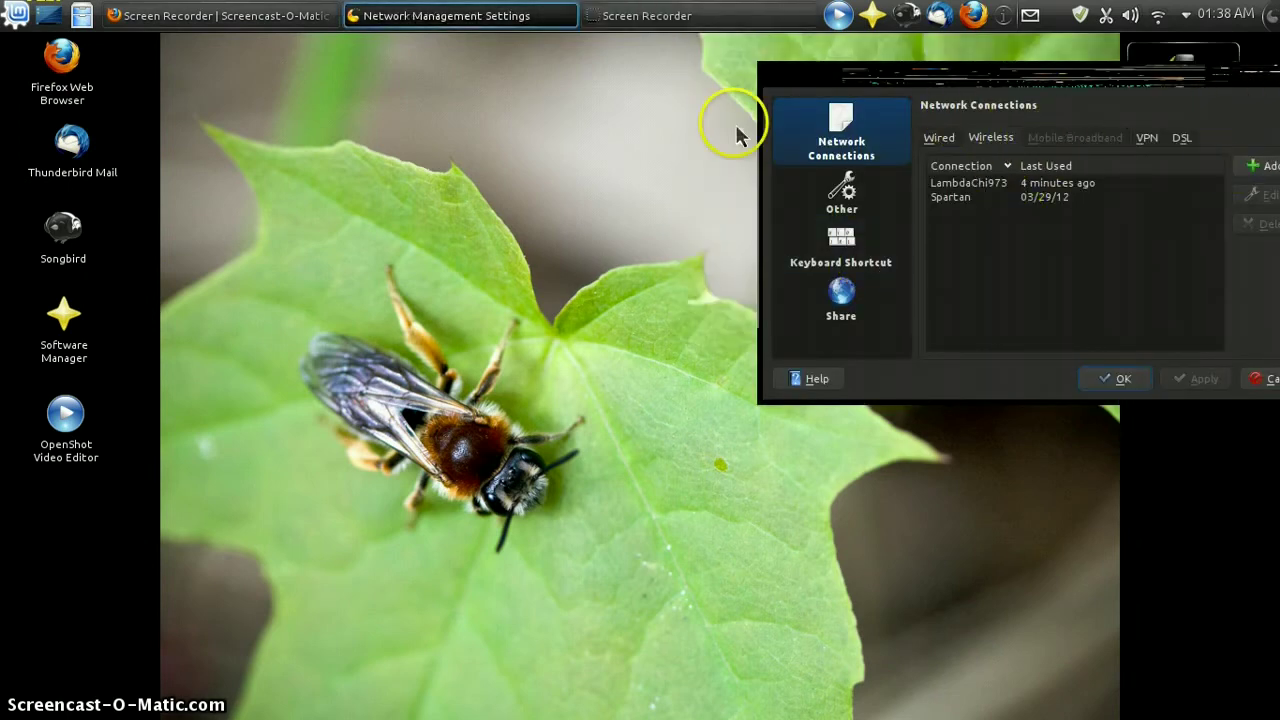
drag(1043, 86, 740, 117)
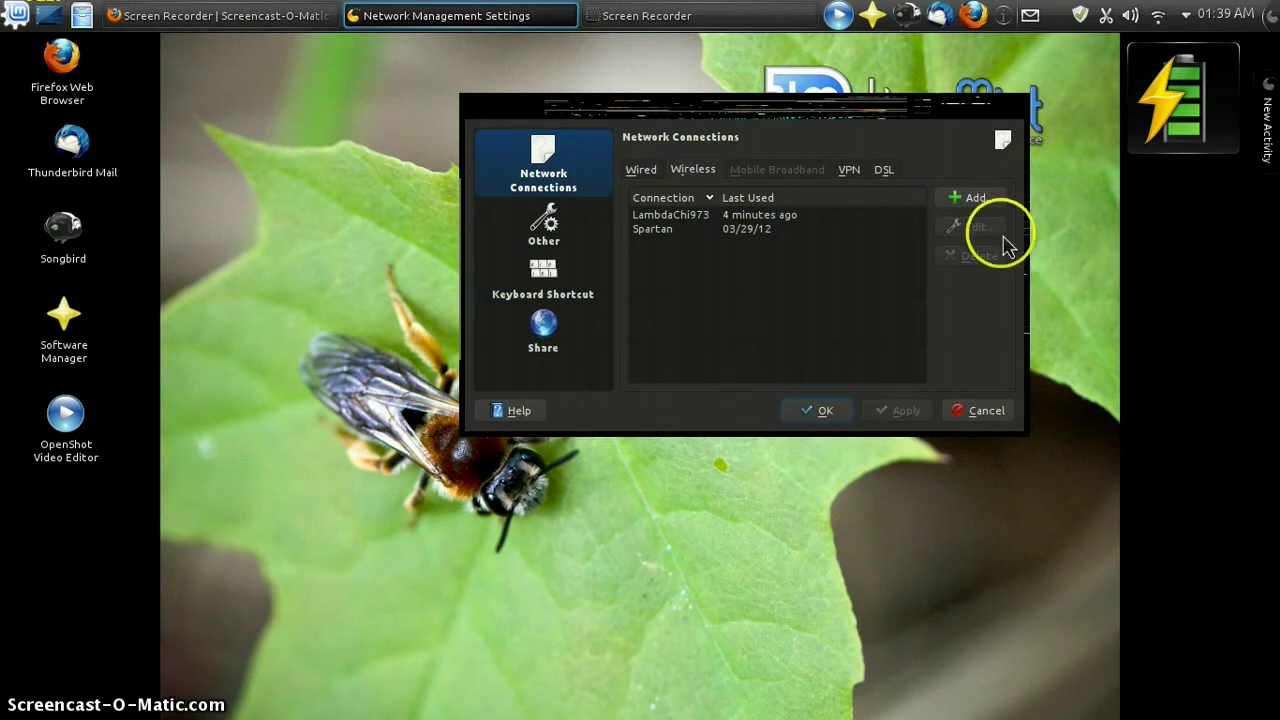
click(816, 218)
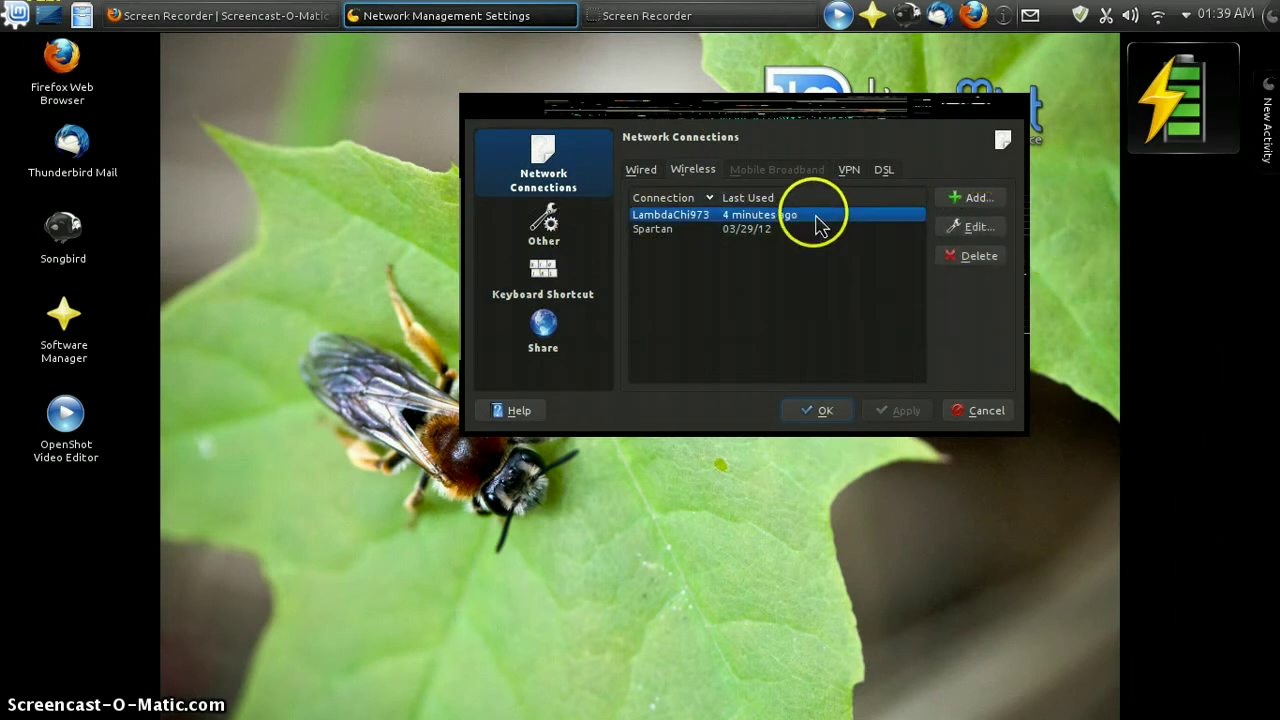
click(757, 230)
- Inspect the Spartan connection's Wireless Security settings, then cancel both dialogs without changes
click(990, 230)
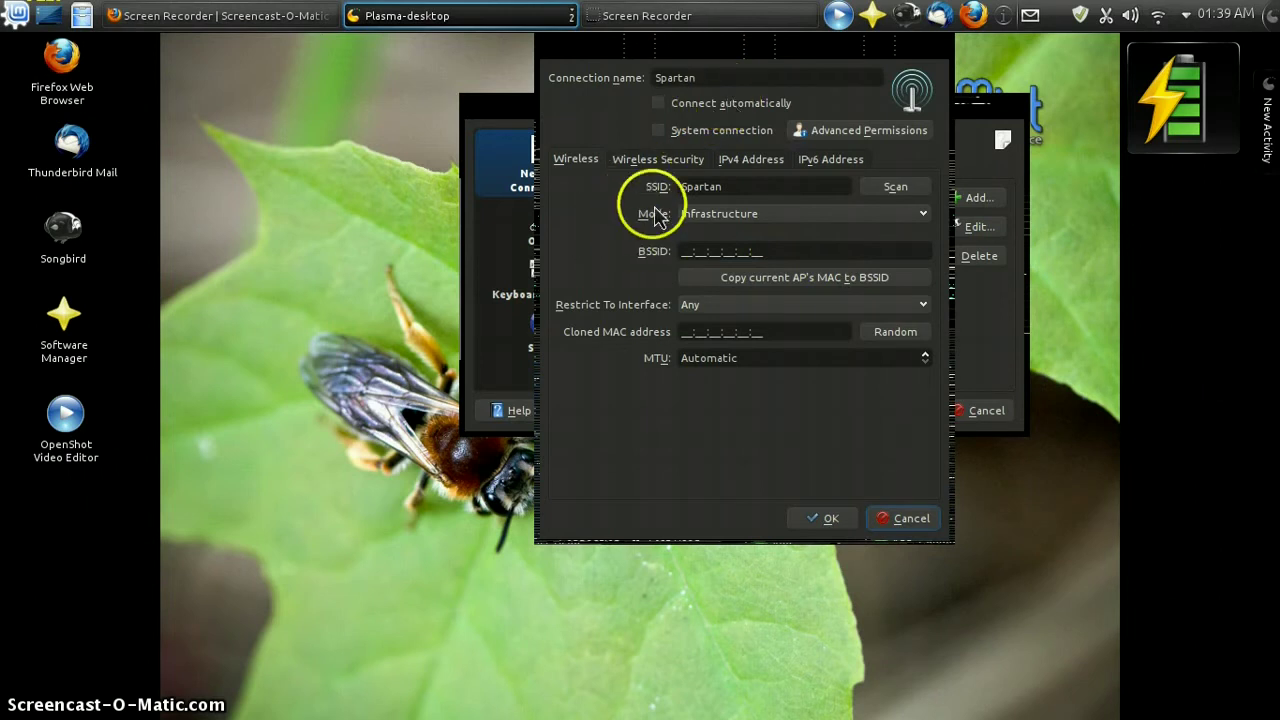
click(665, 158)
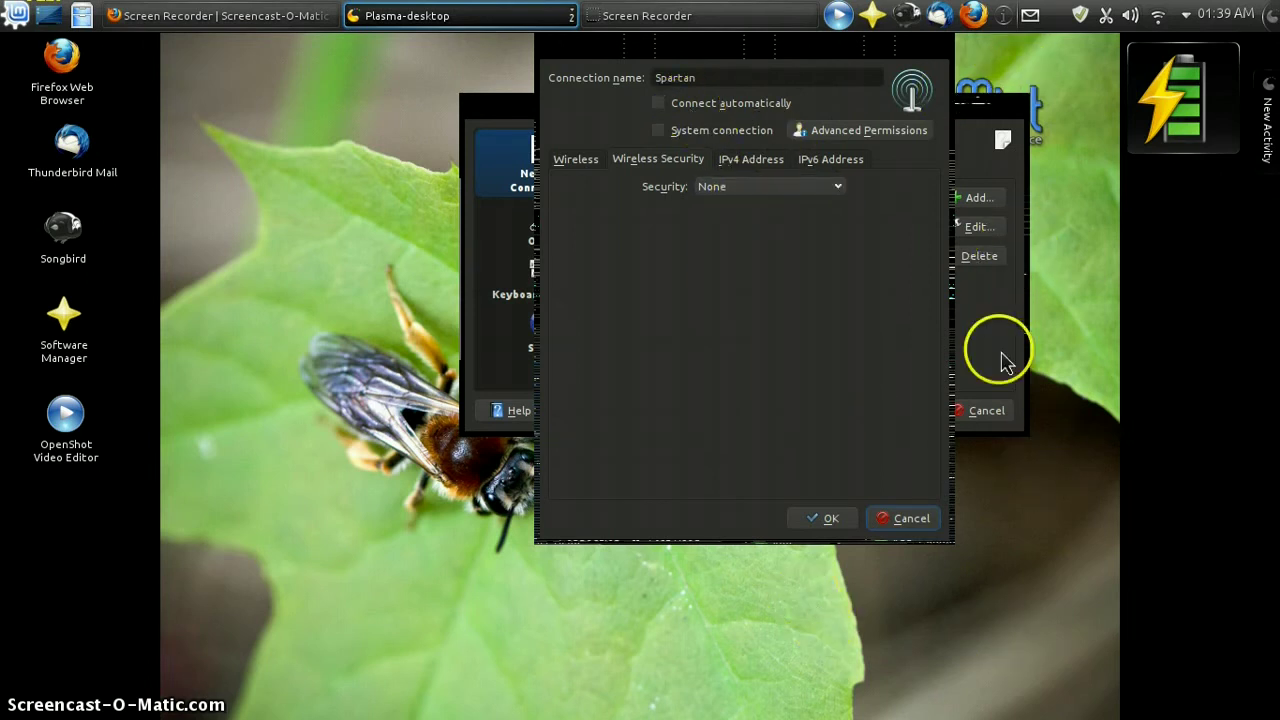
click(905, 520)
click(986, 410)
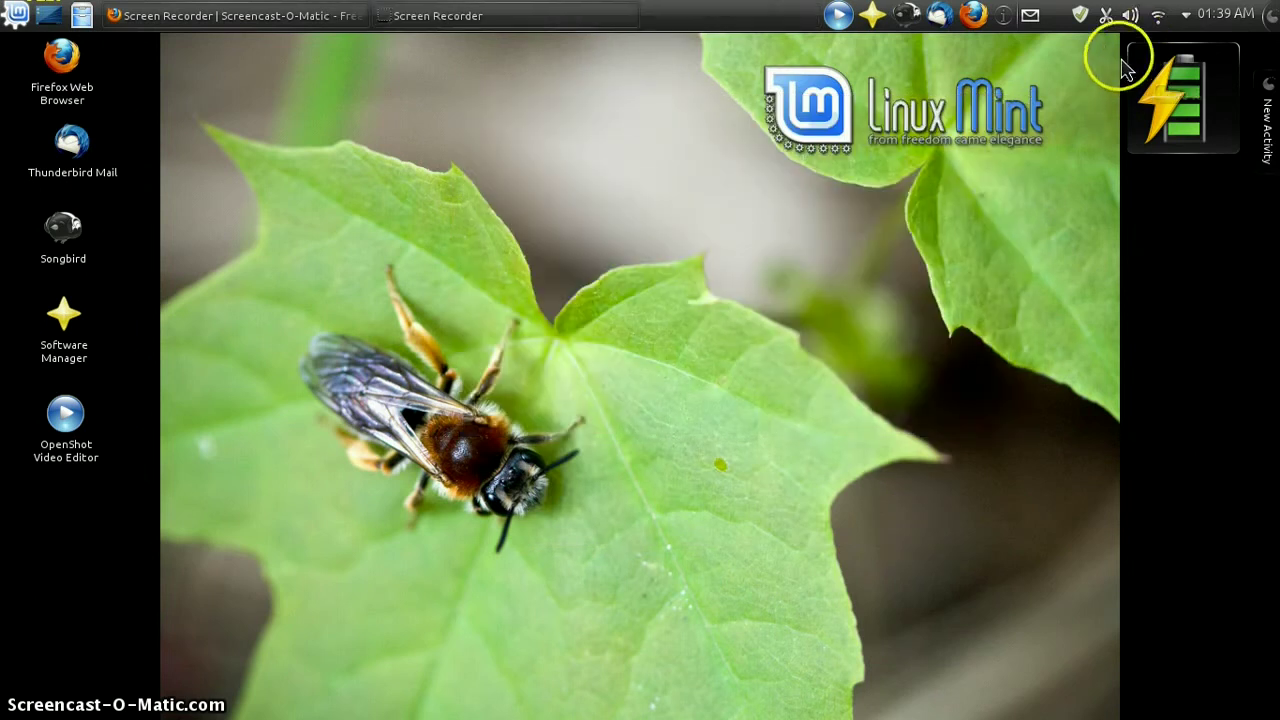
click(1155, 18)
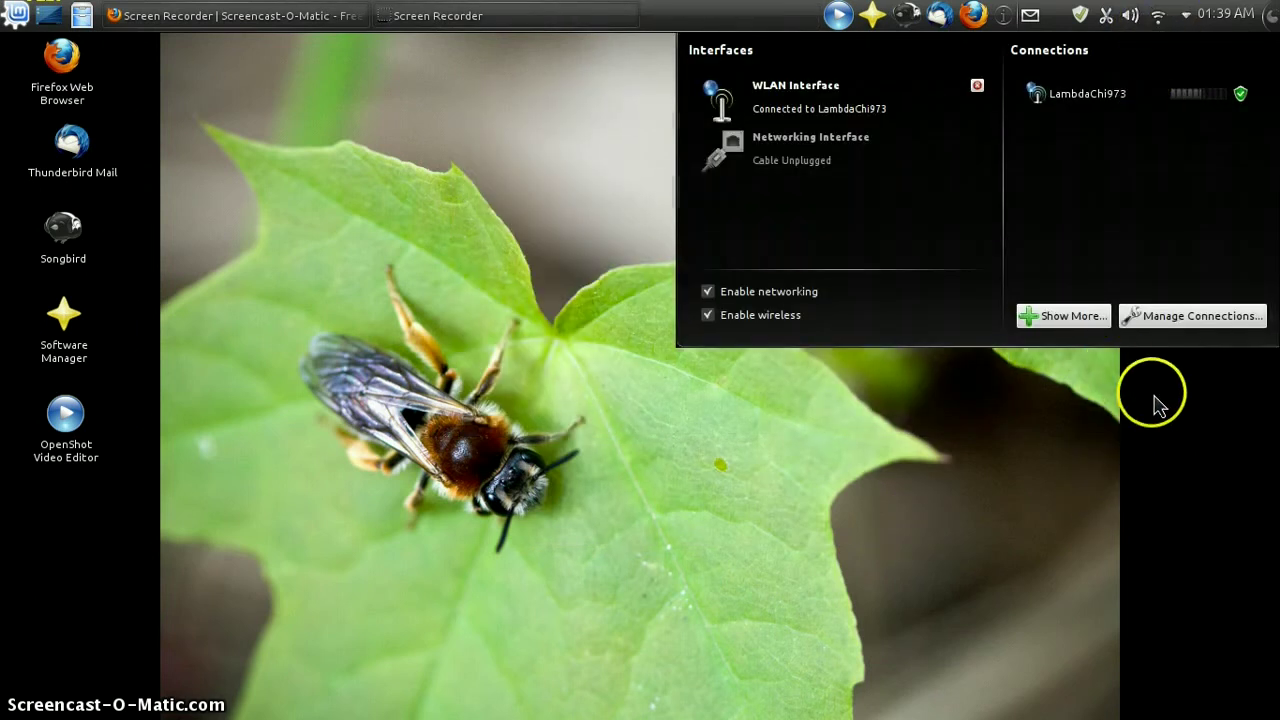
click(1077, 638)
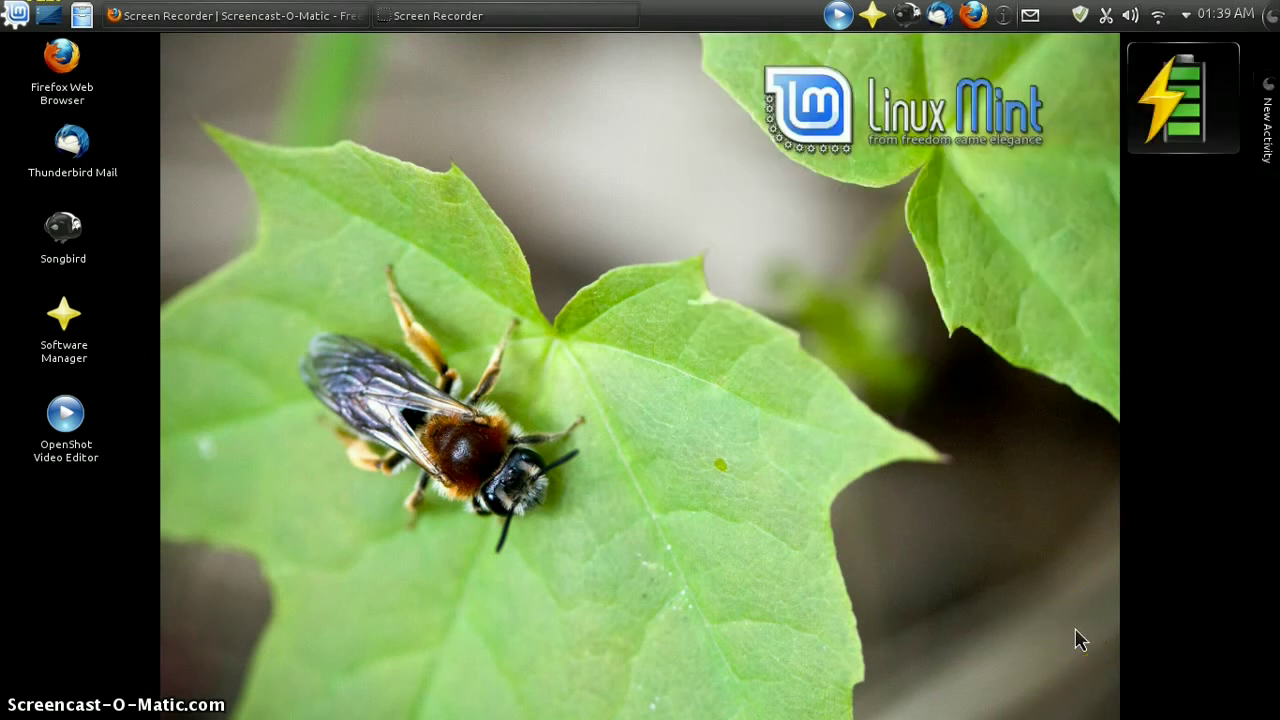